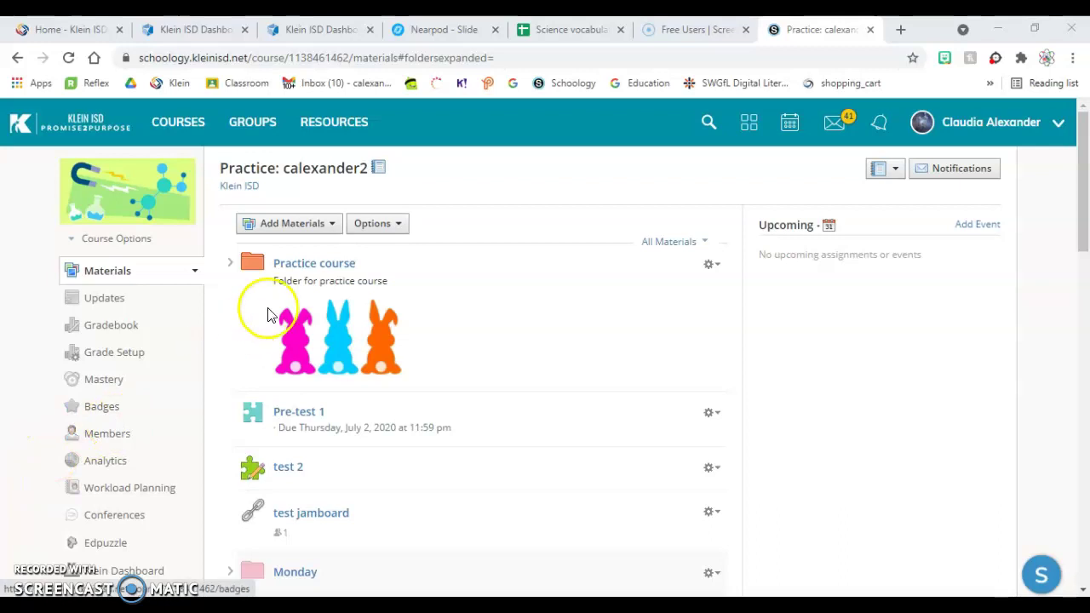
Start a new assessment in the course materials and name it "Vocabulary Quiz 1".
click(292, 230)
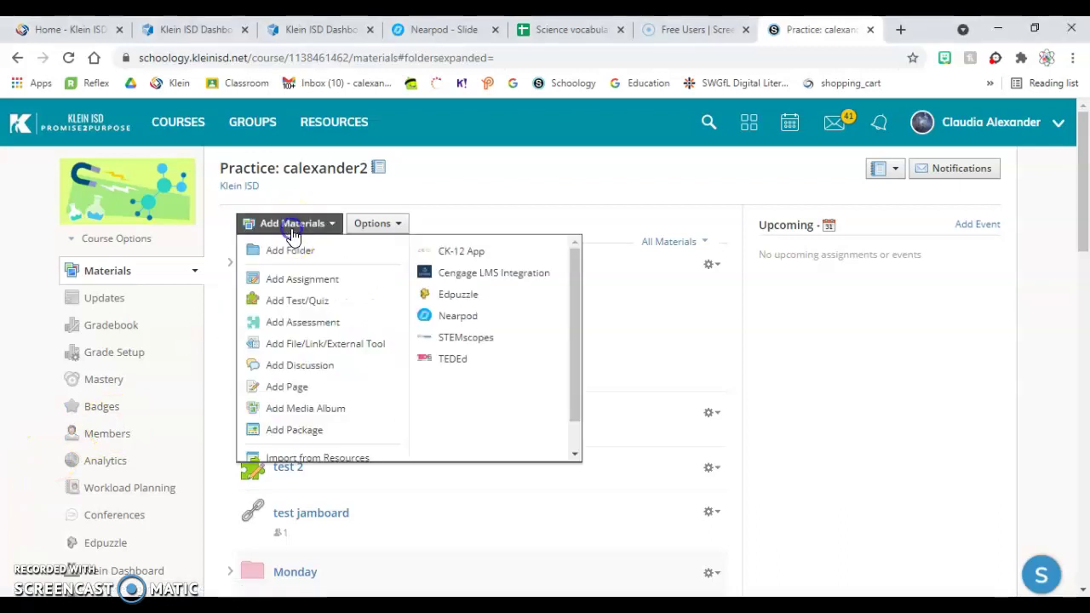
click(284, 325)
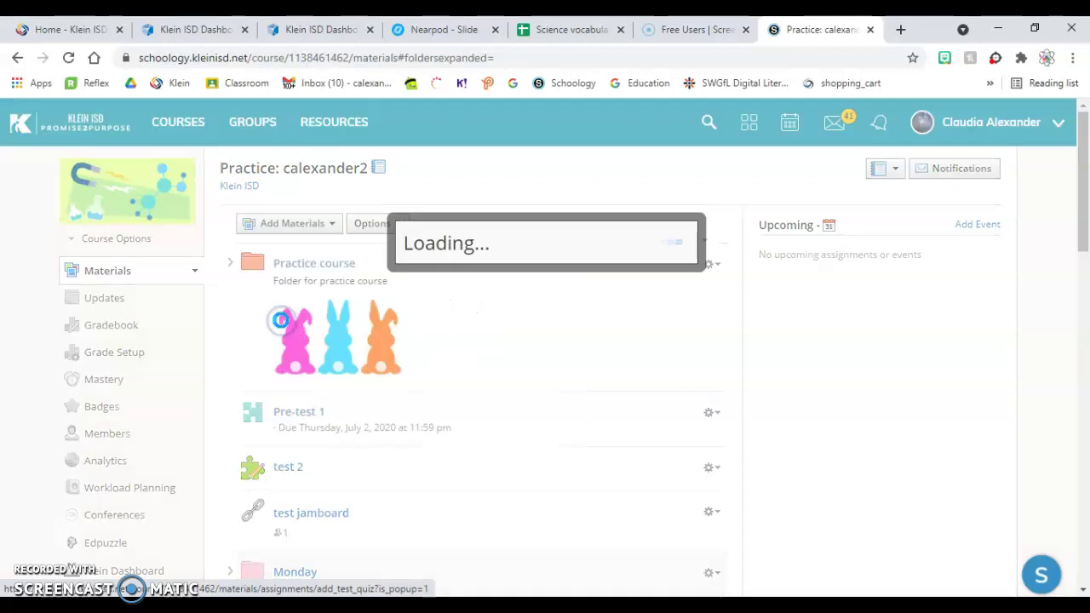
click(470, 191)
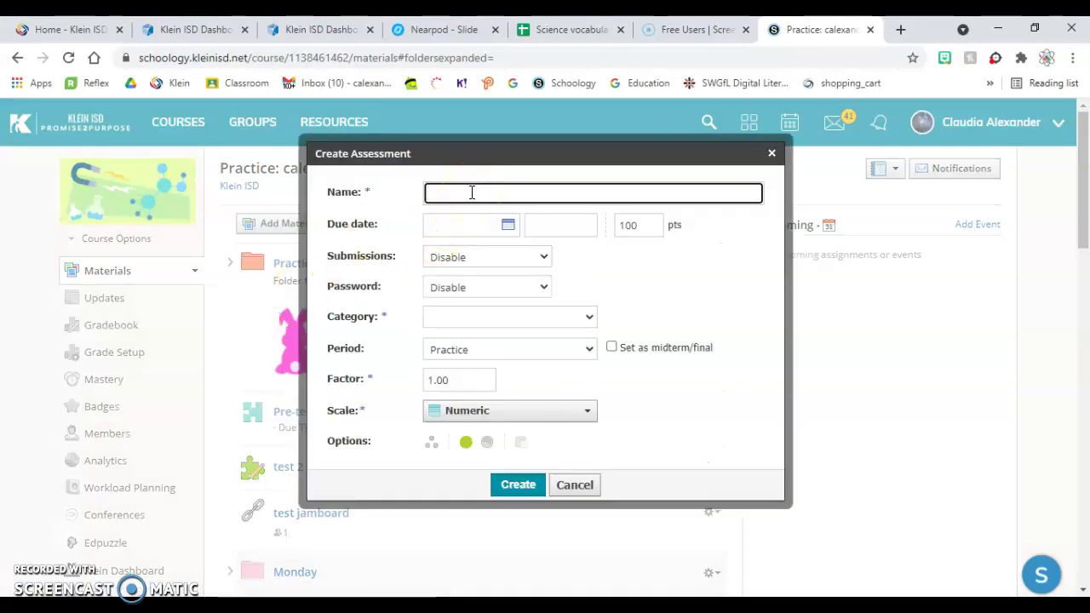
text(Vocabulary Q)
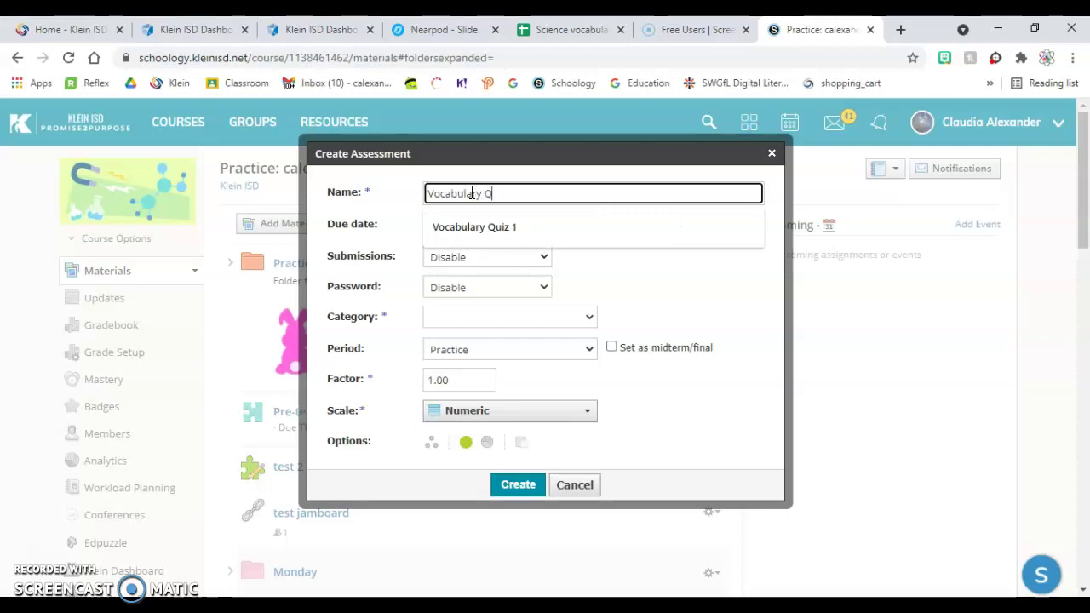
text(uiz 1)
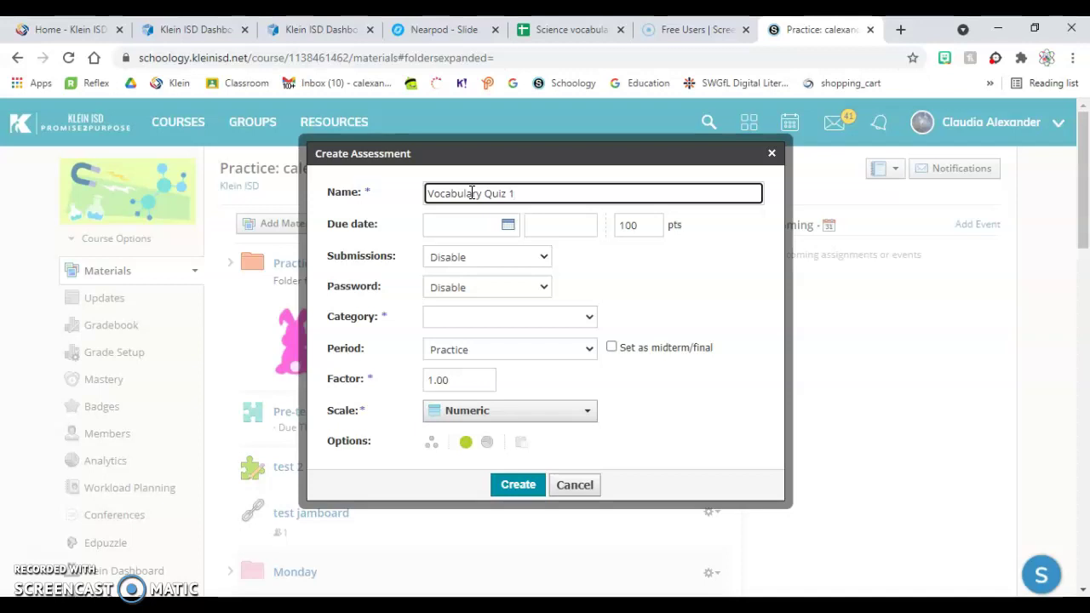
Enable submissions, set the category to science, and create the assessment.
click(463, 258)
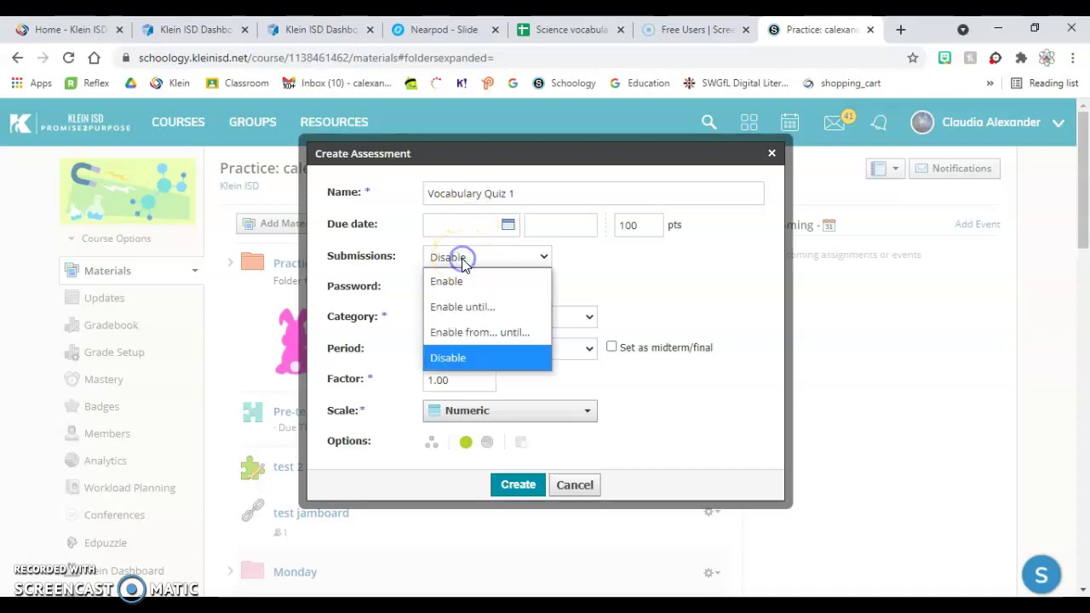
click(455, 283)
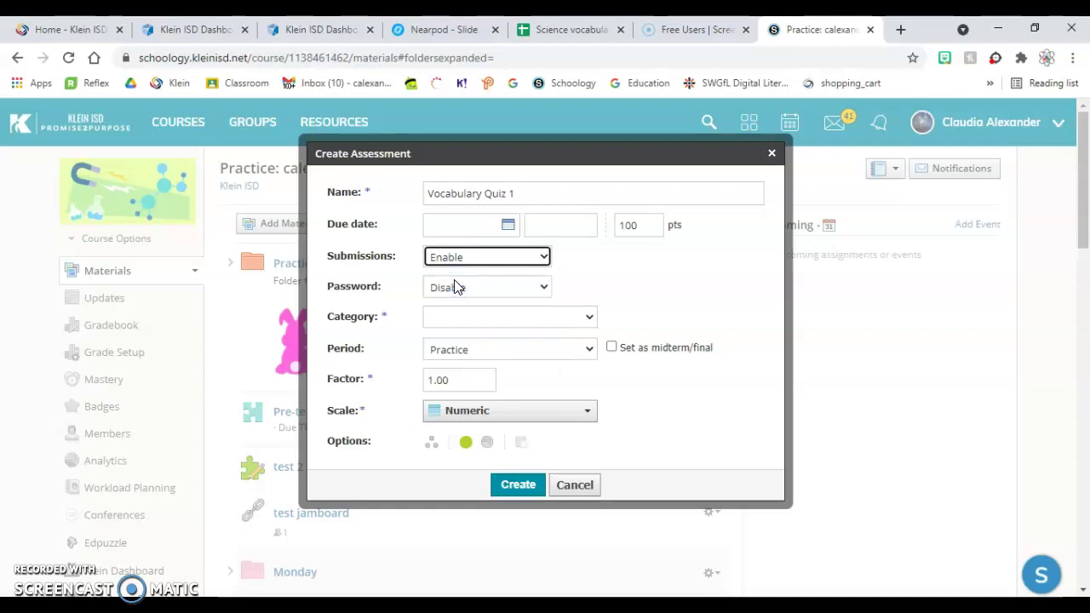
click(455, 289)
click(447, 321)
click(433, 420)
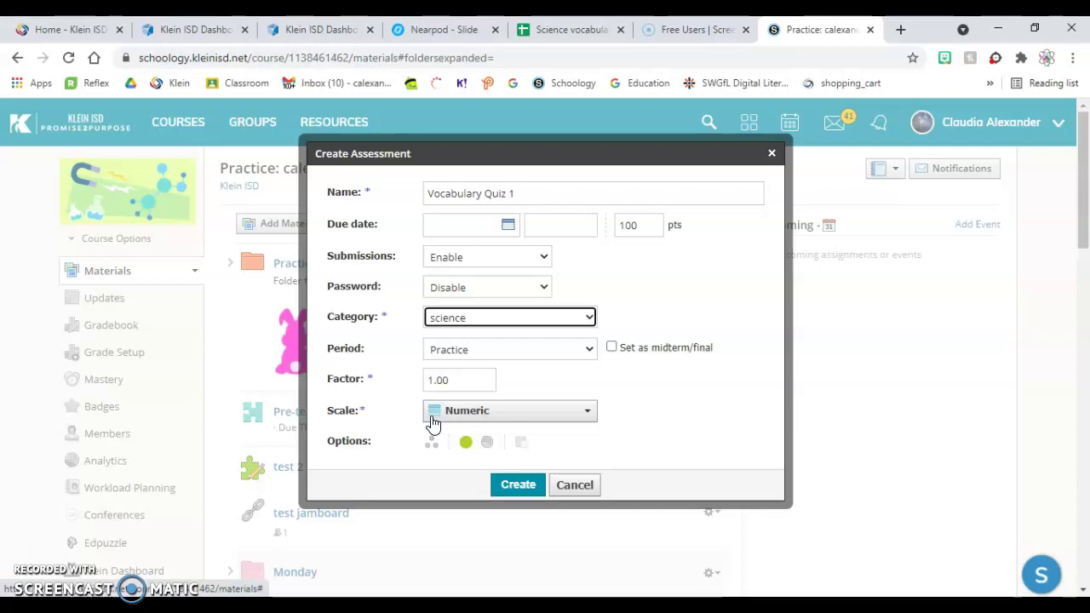
click(517, 485)
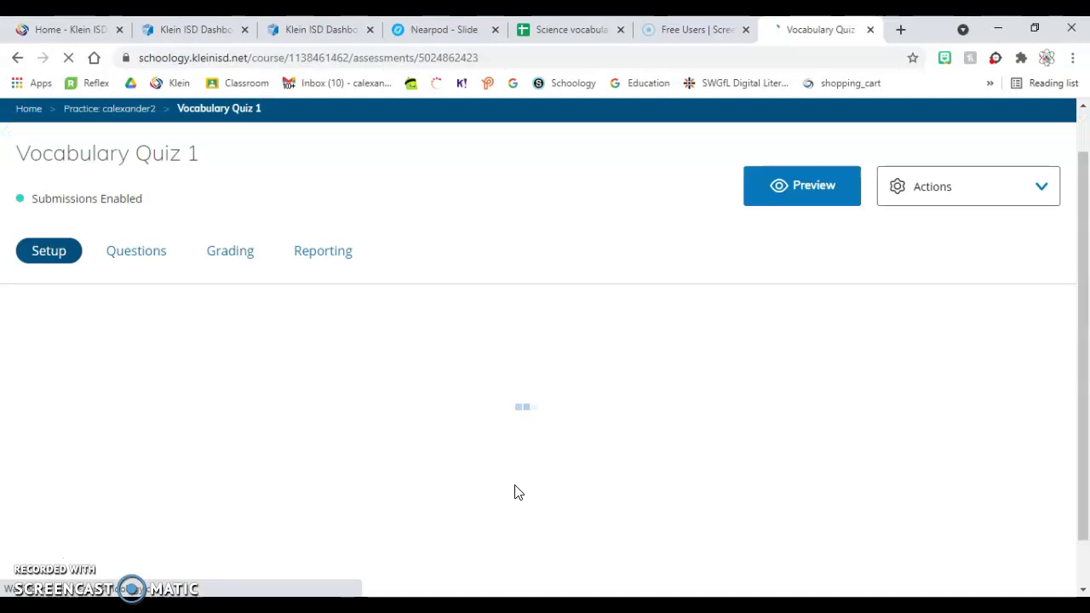
Allow students to view results after submitting, set the number of attempts to 2 times, and save the assessment settings.
click(502, 441)
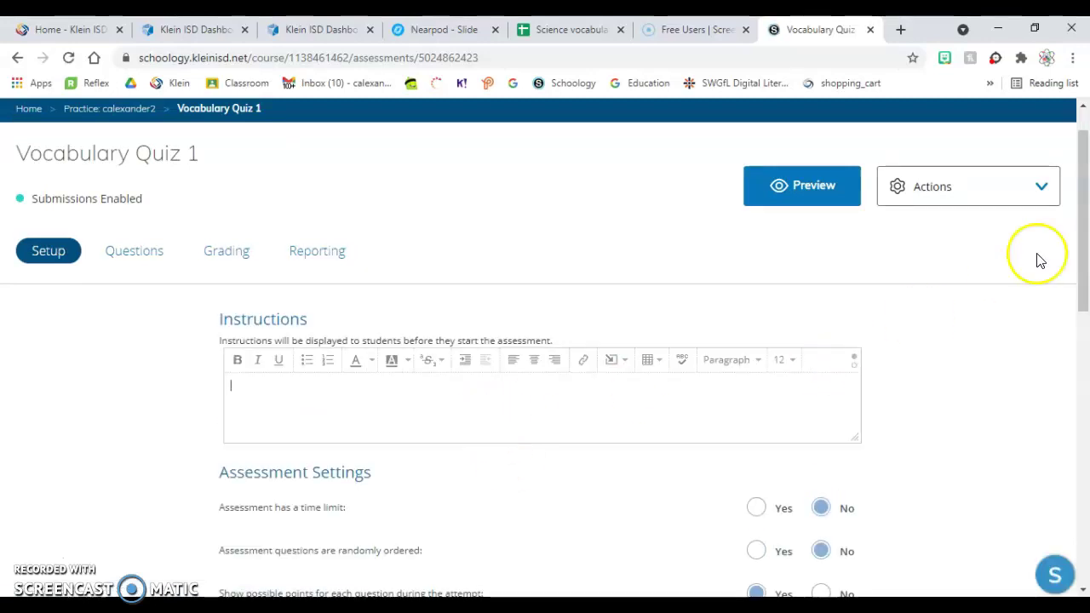
drag(1084, 259, 1078, 520)
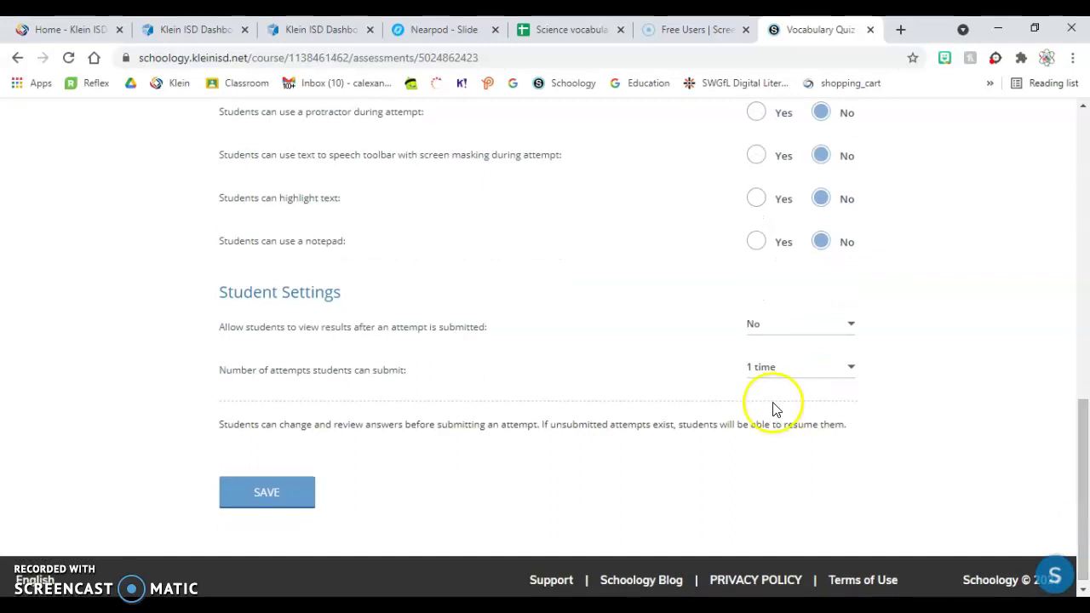
click(779, 334)
click(779, 328)
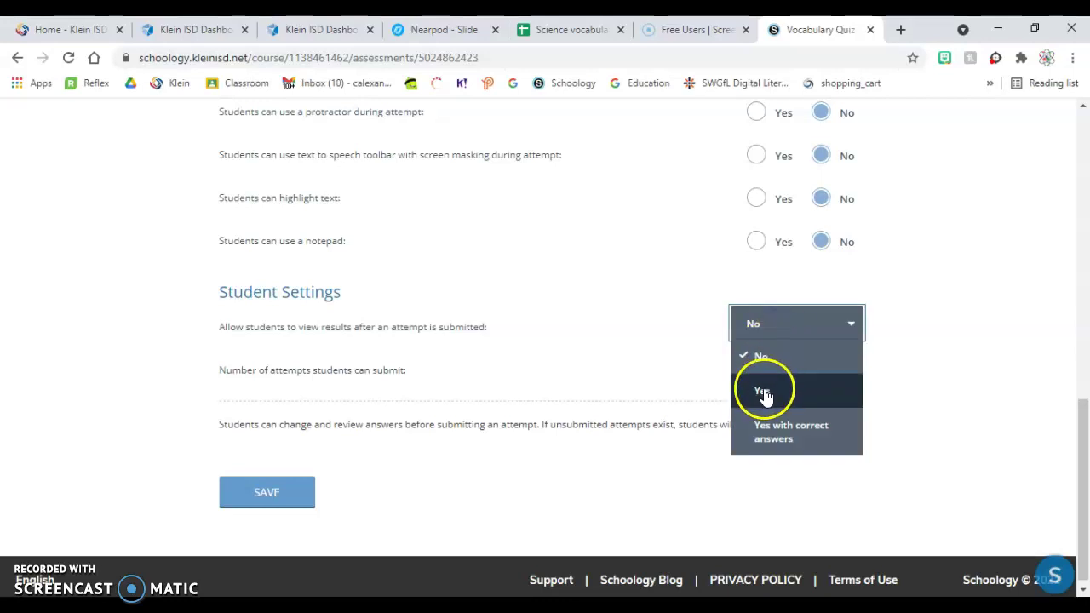
click(764, 393)
click(764, 369)
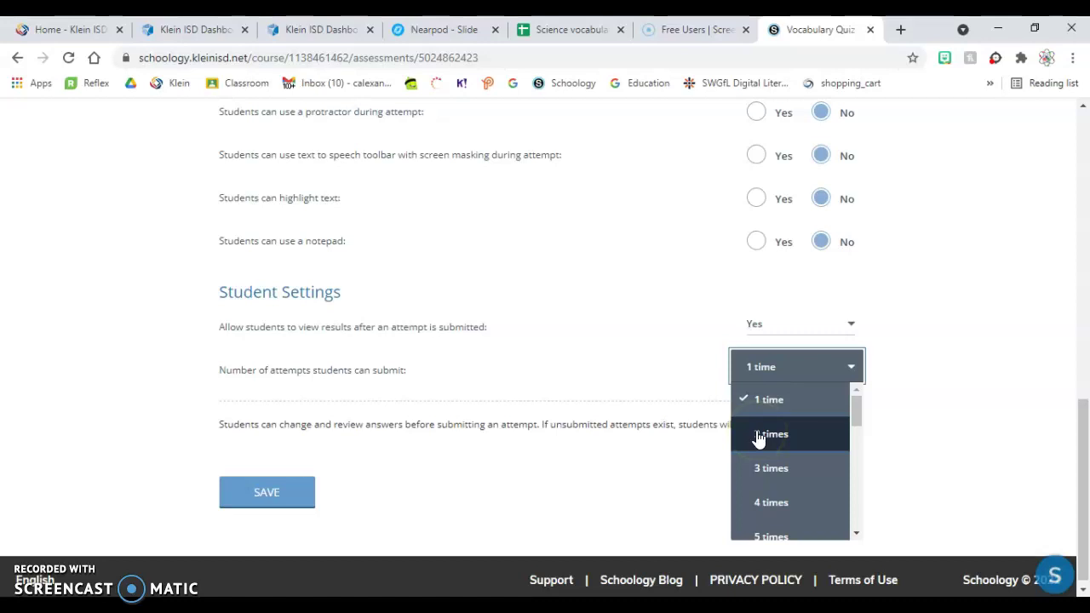
click(758, 438)
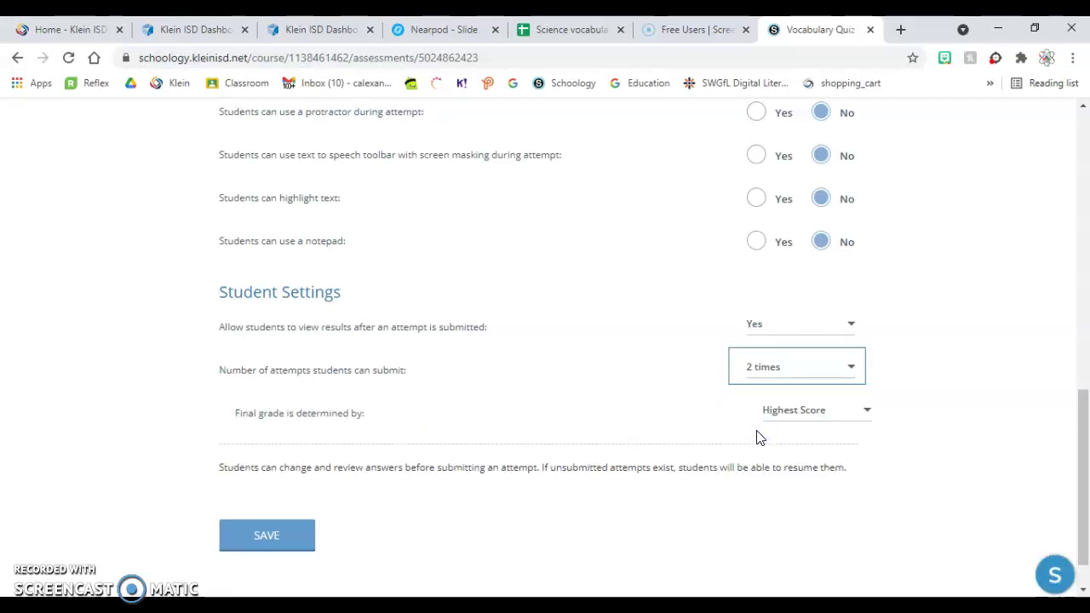
click(266, 538)
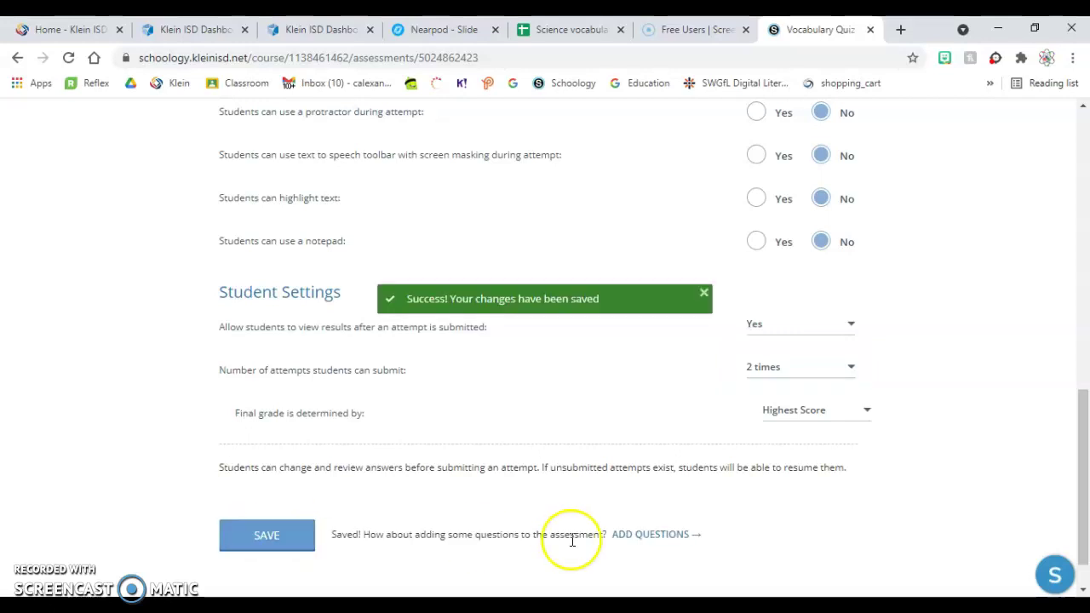
Add a matching question to the assessment with the instruction "Match the vocabulary word with the correct definition.".
click(640, 537)
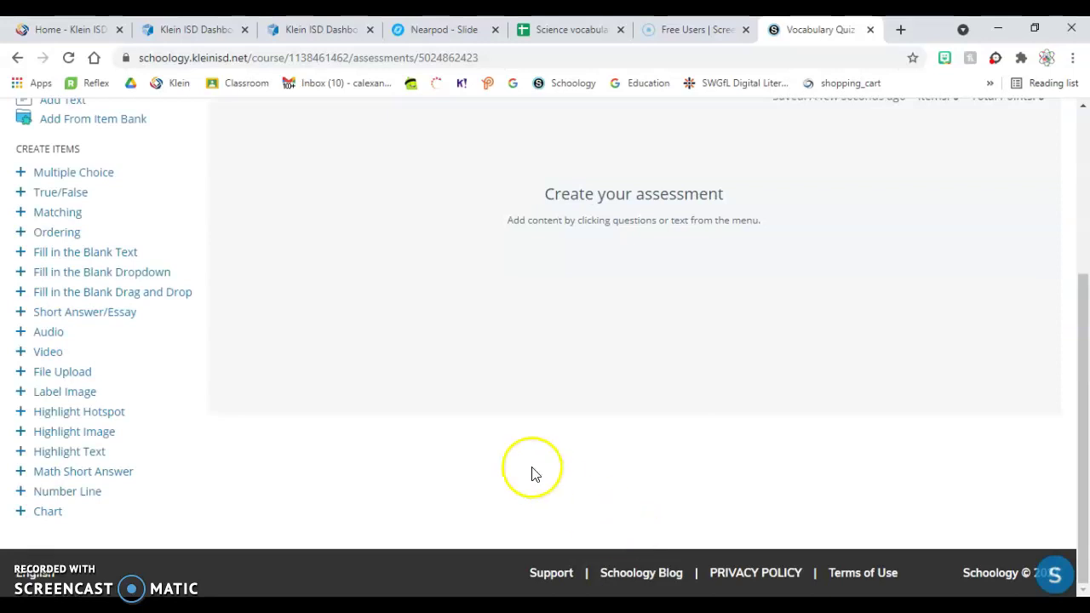
click(68, 220)
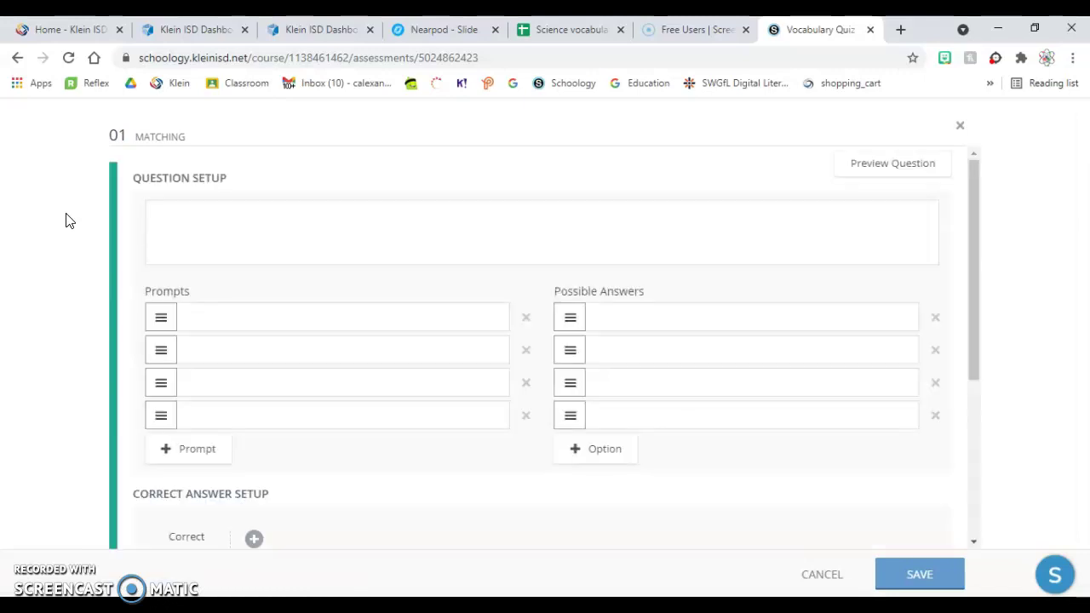
click(206, 231)
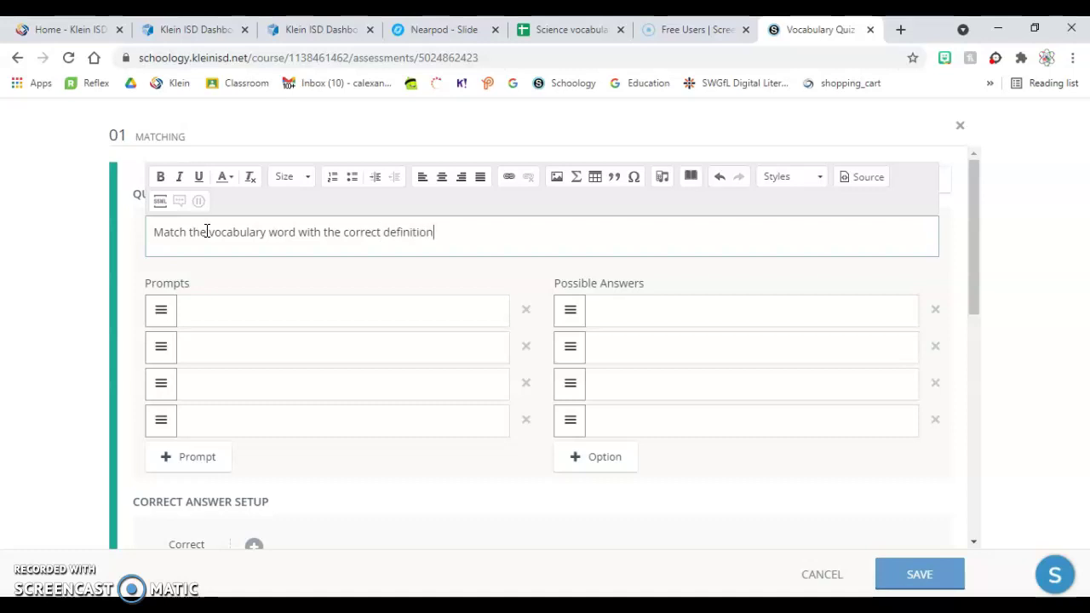
Copy the Matter definition, "Anything that has mass and takes up space.", from the Science vocabulary spreadsheet into the first prompt.
click(264, 306)
click(265, 307)
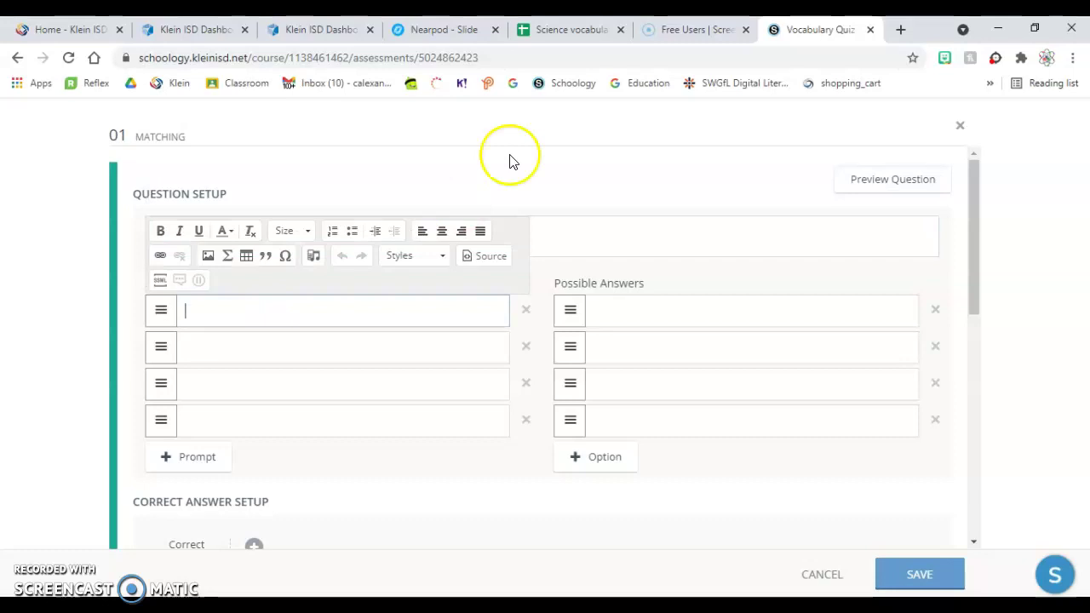
click(568, 29)
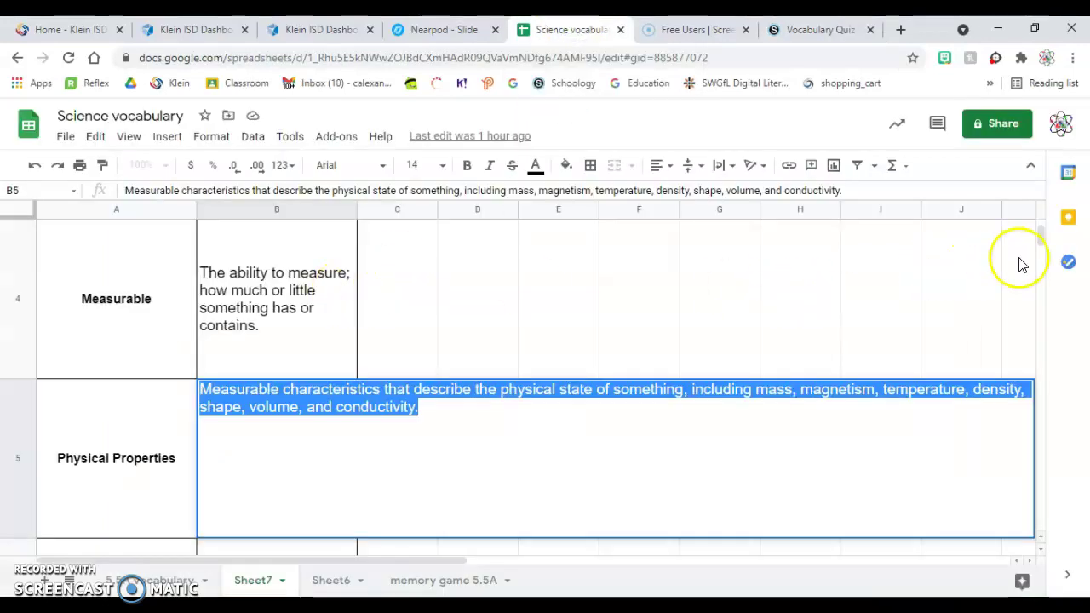
drag(1041, 236, 1031, 185)
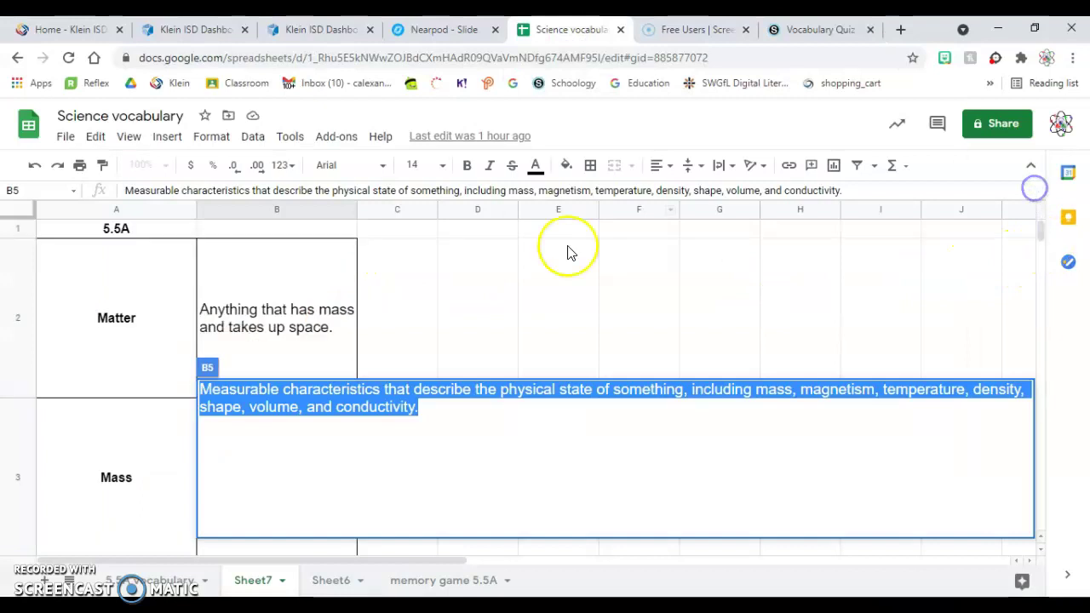
click(281, 283)
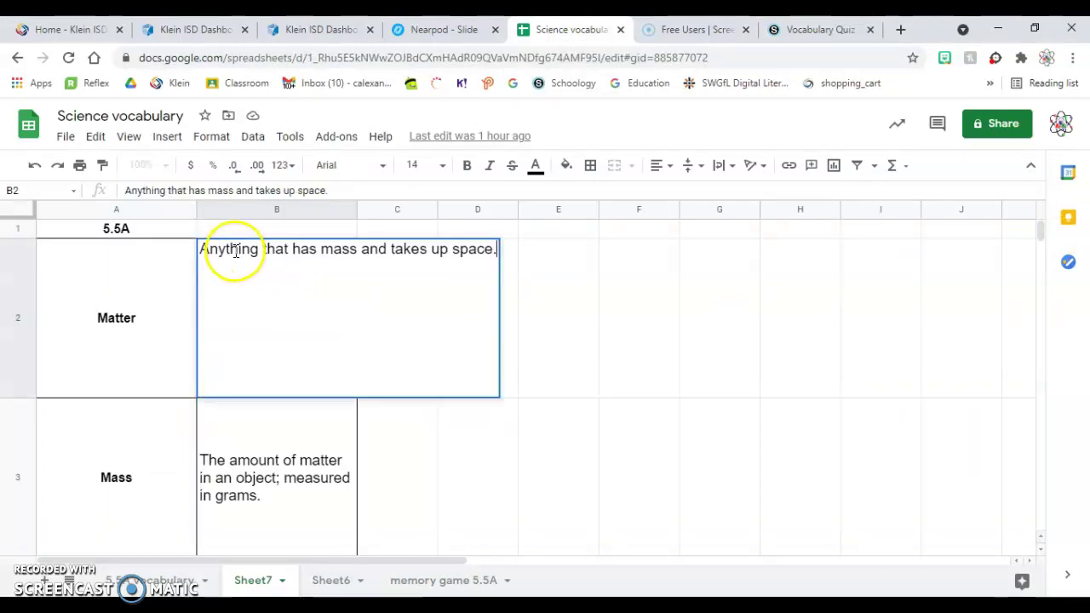
drag(199, 248, 503, 264)
key(ctrl+c)
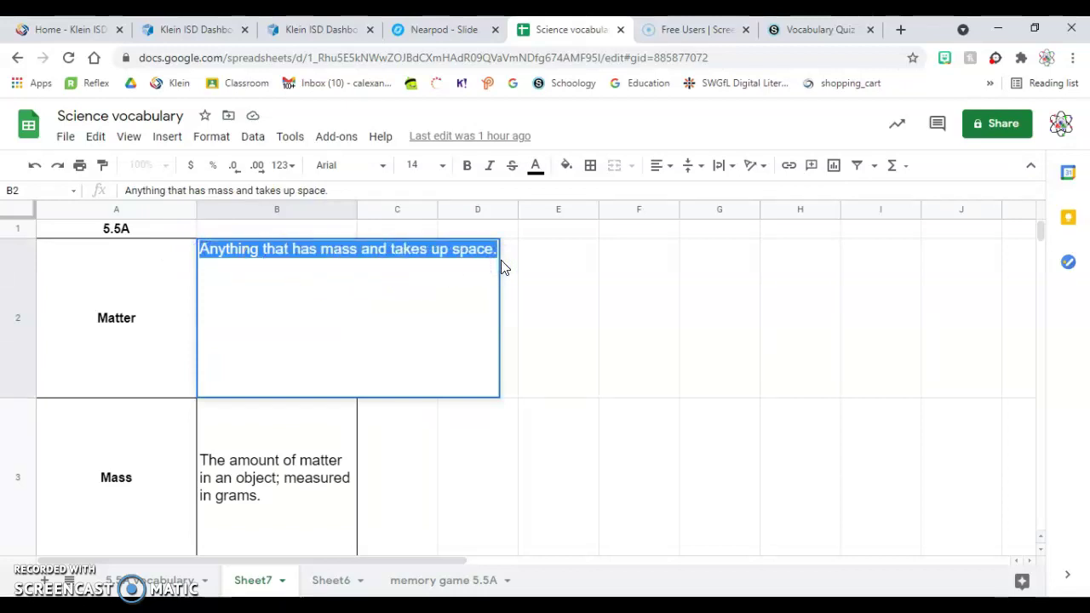
click(796, 34)
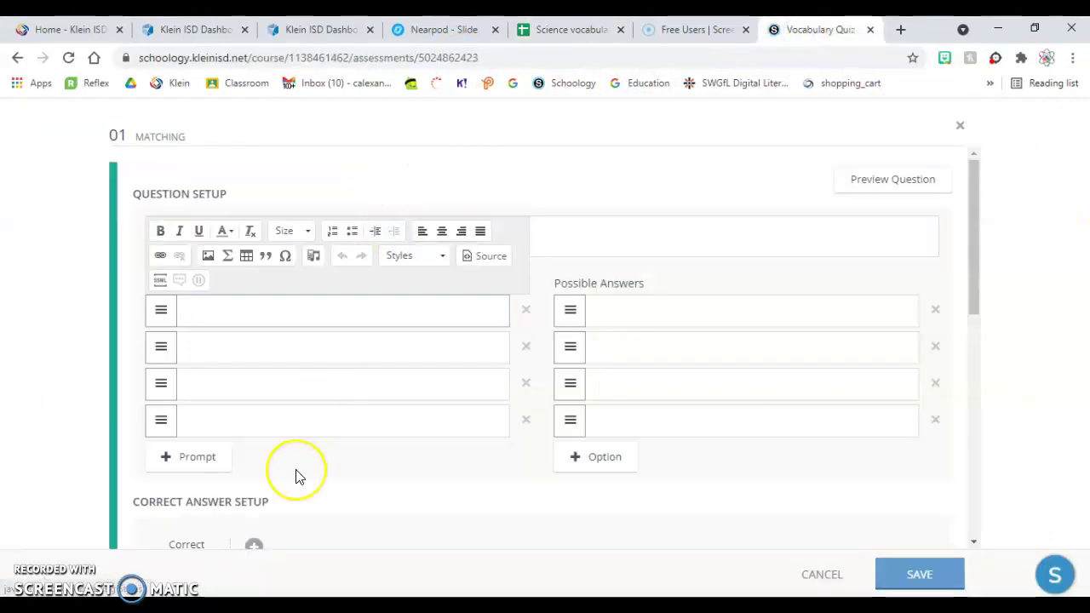
key(ctrl+v)
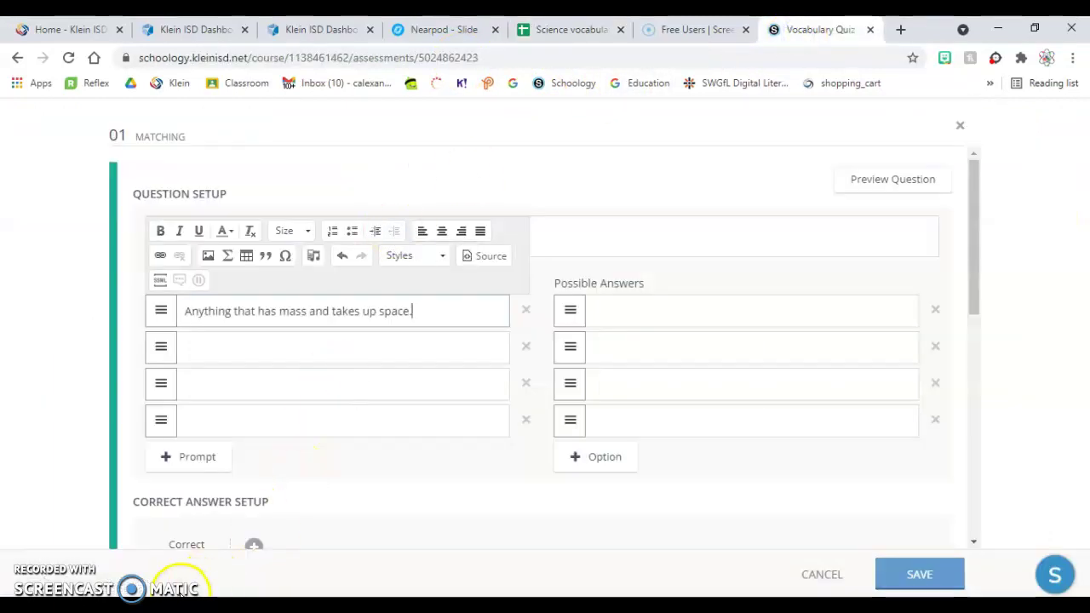
Copy the Mass definition, "The amount of matter in an object; measured in grams.", from the Science vocabulary spreadsheet into the second prompt.
click(240, 353)
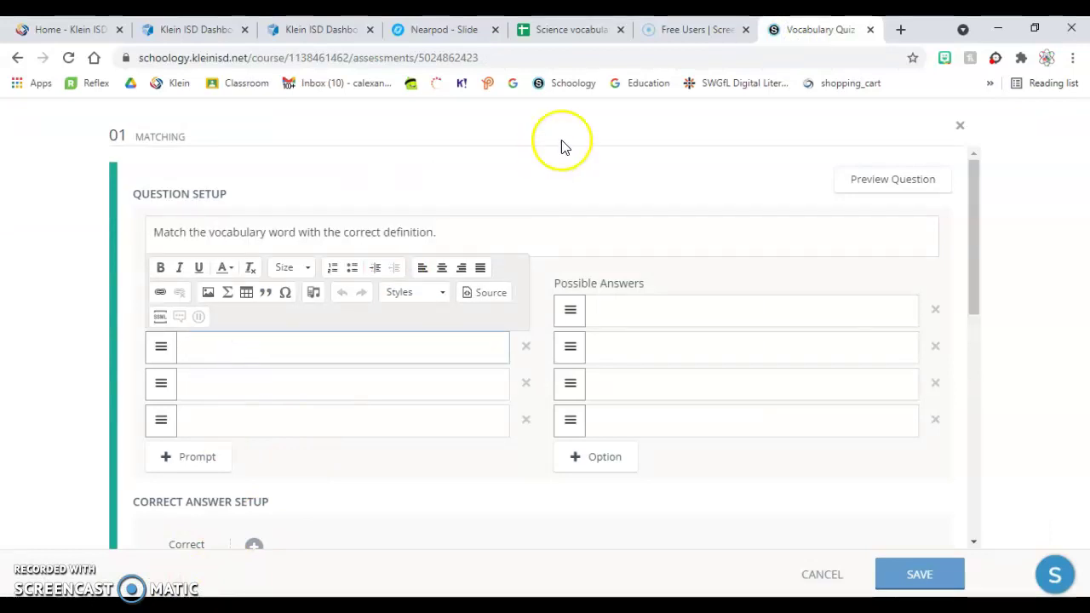
click(567, 29)
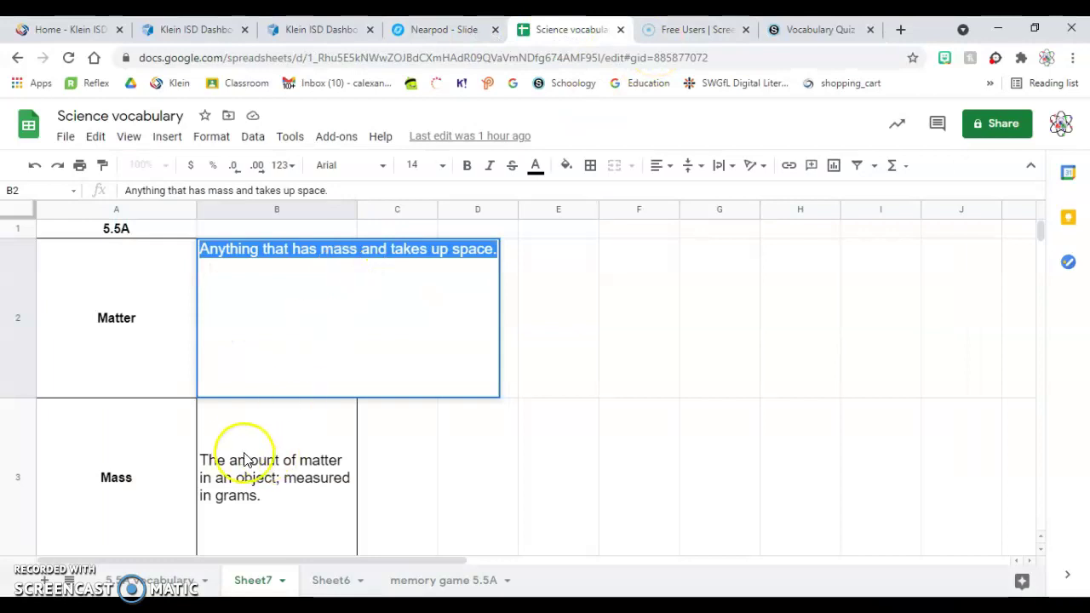
click(204, 464)
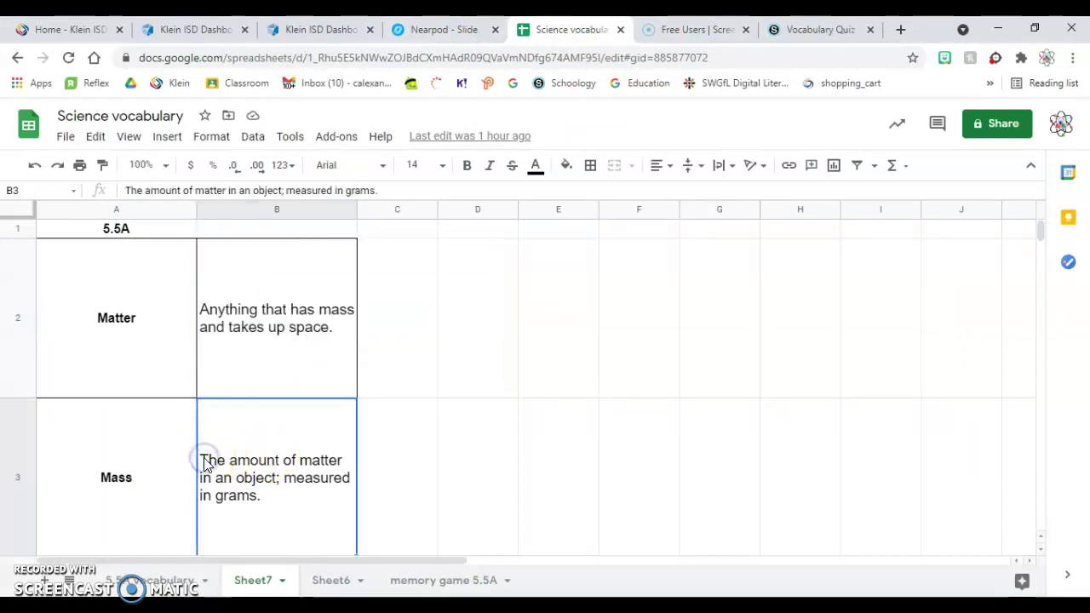
double_click(205, 464)
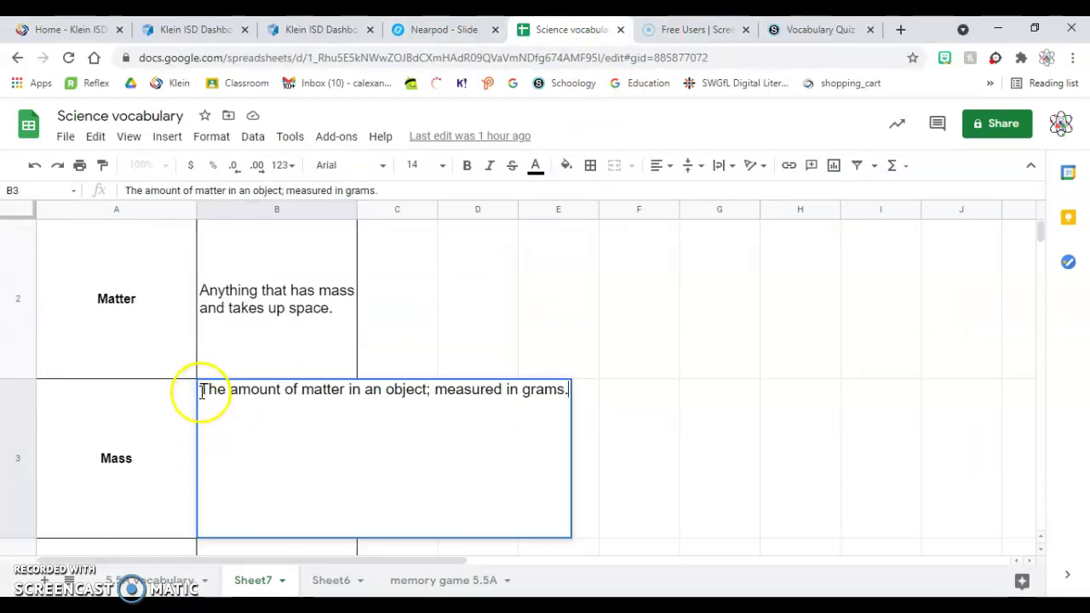
drag(201, 390, 572, 392)
key(ctrl+c)
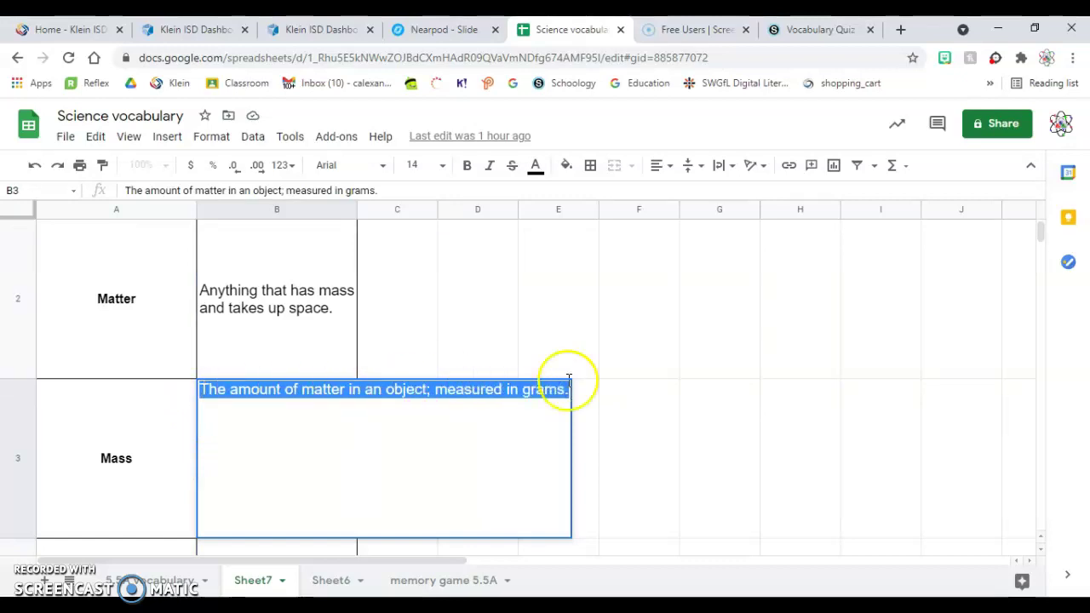
click(807, 40)
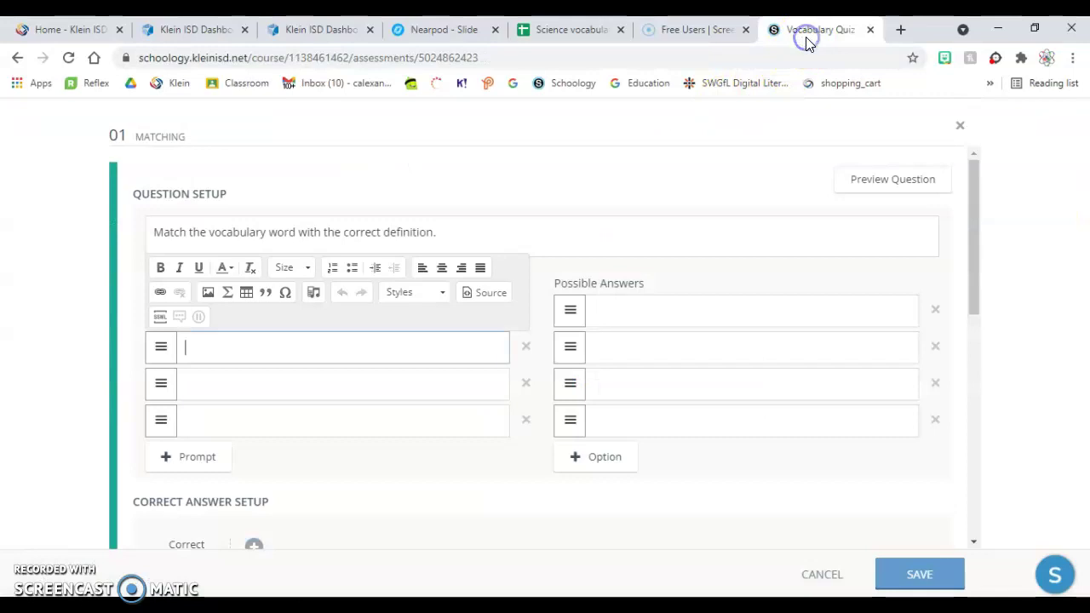
key(ctrl+v)
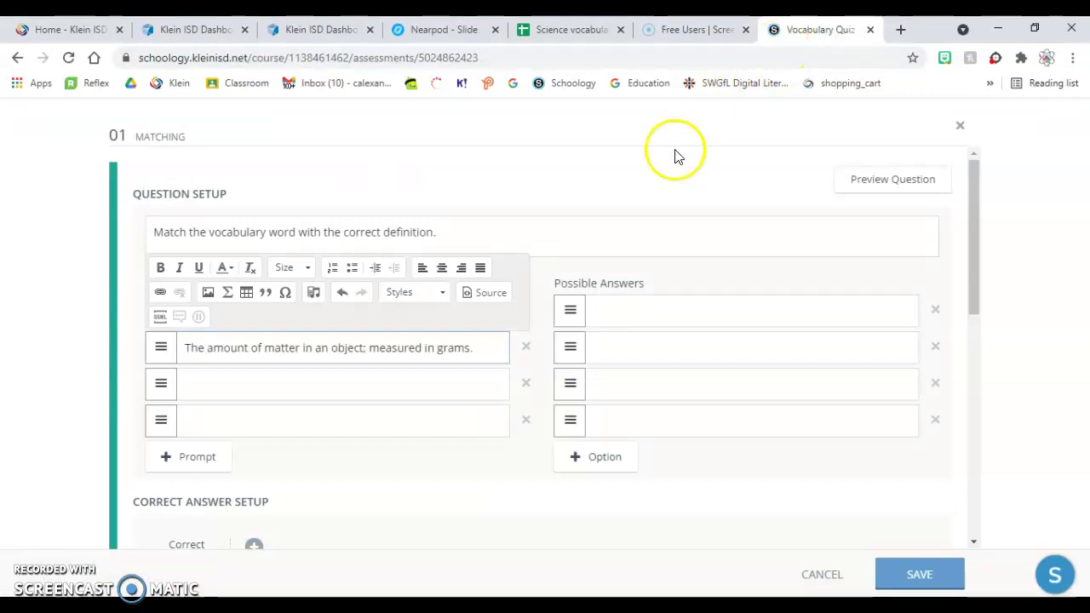
Copy the Physical Properties definition from cell B5 of the Science vocabulary spreadsheet into the third prompt of the matching question.
click(380, 390)
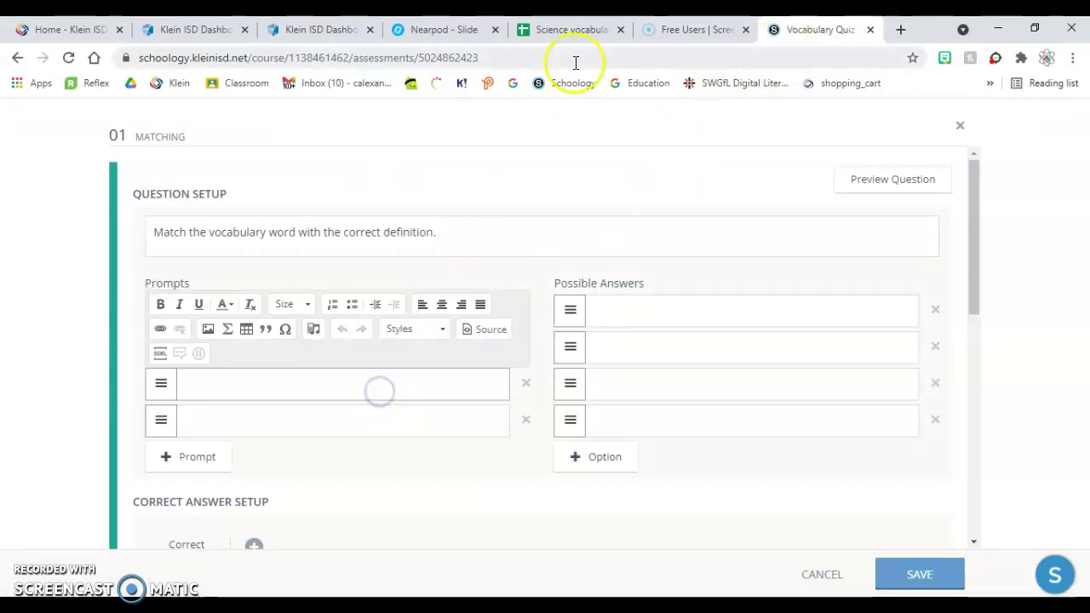
click(572, 32)
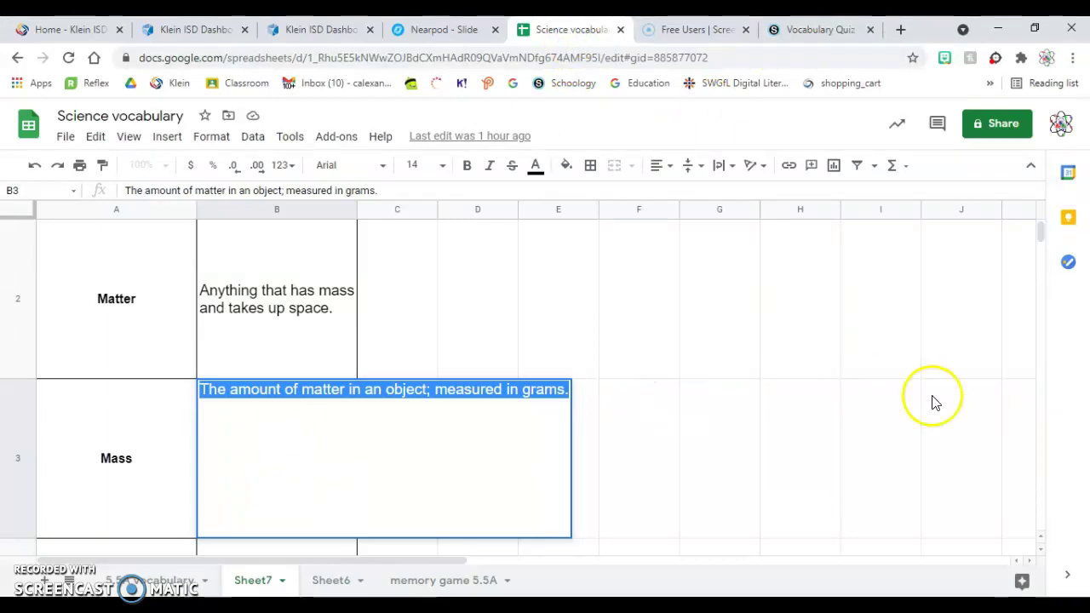
drag(1039, 237, 1041, 236)
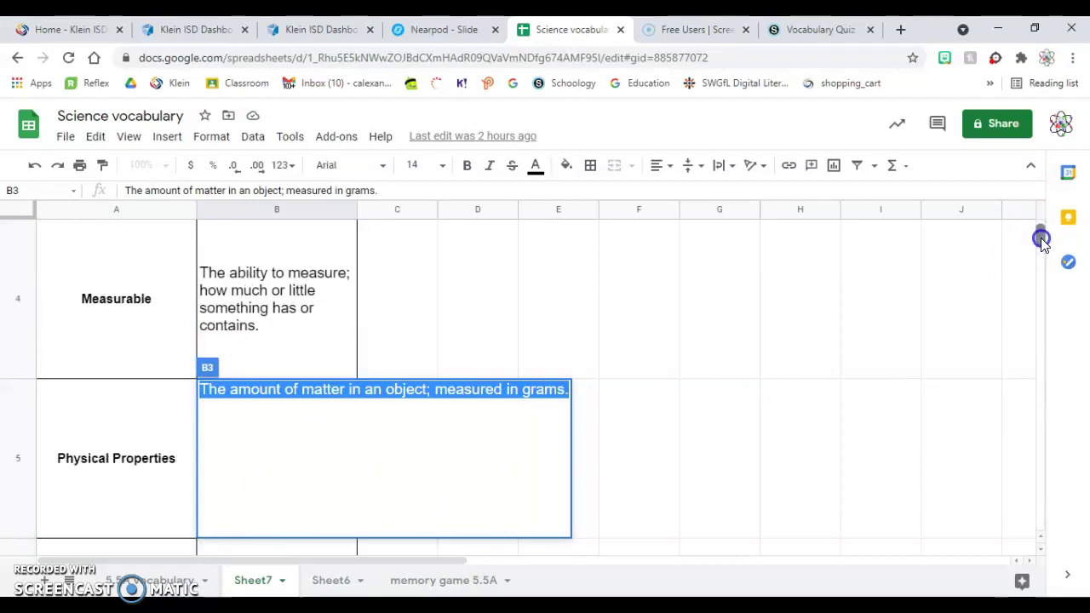
click(410, 467)
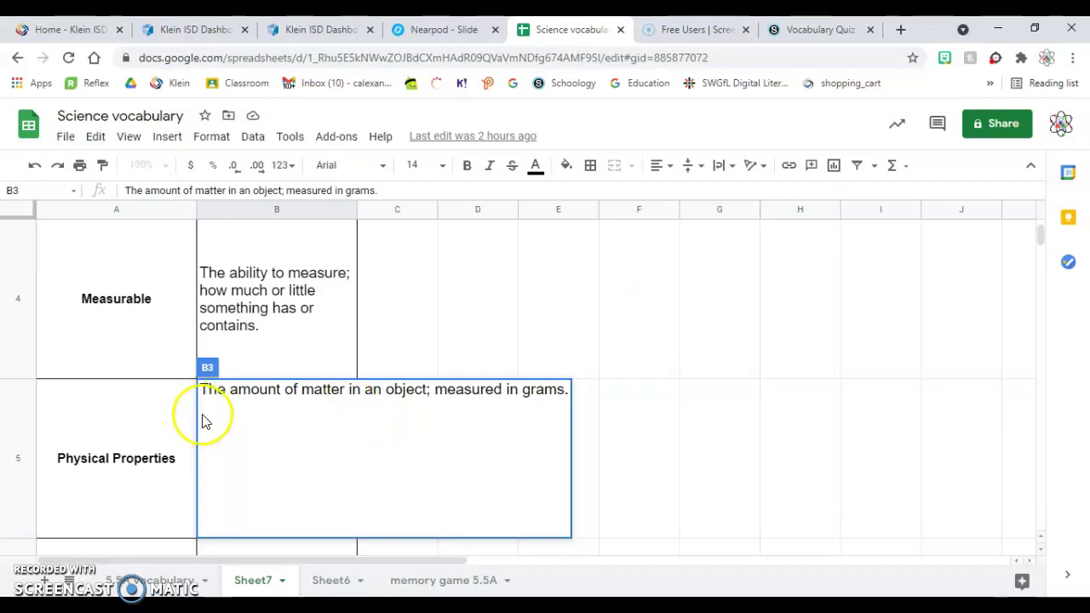
click(650, 451)
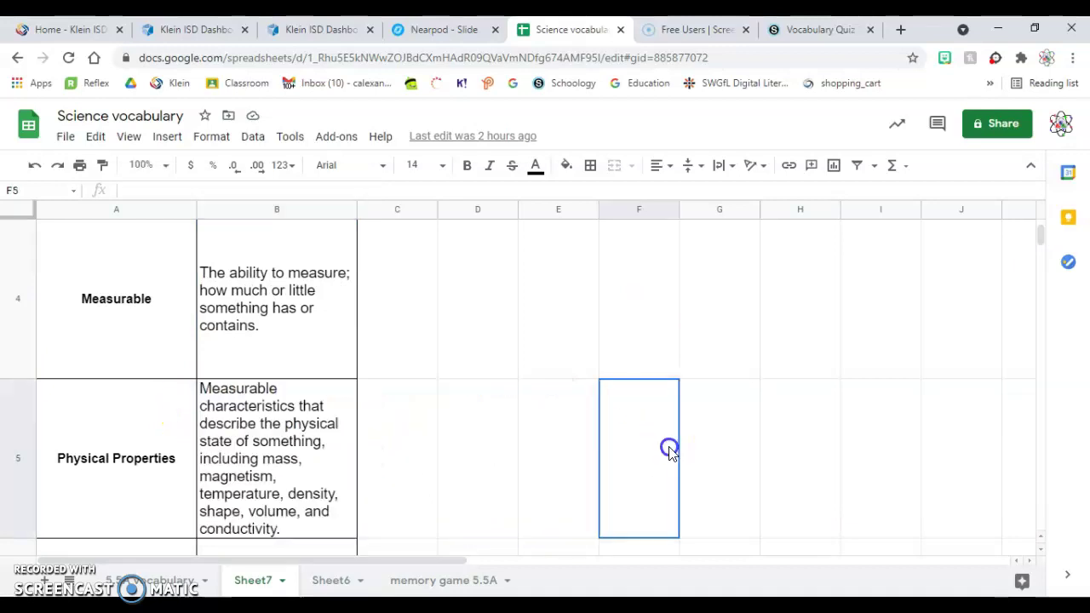
double_click(203, 396)
drag(200, 389, 423, 414)
key(ctrl+c)
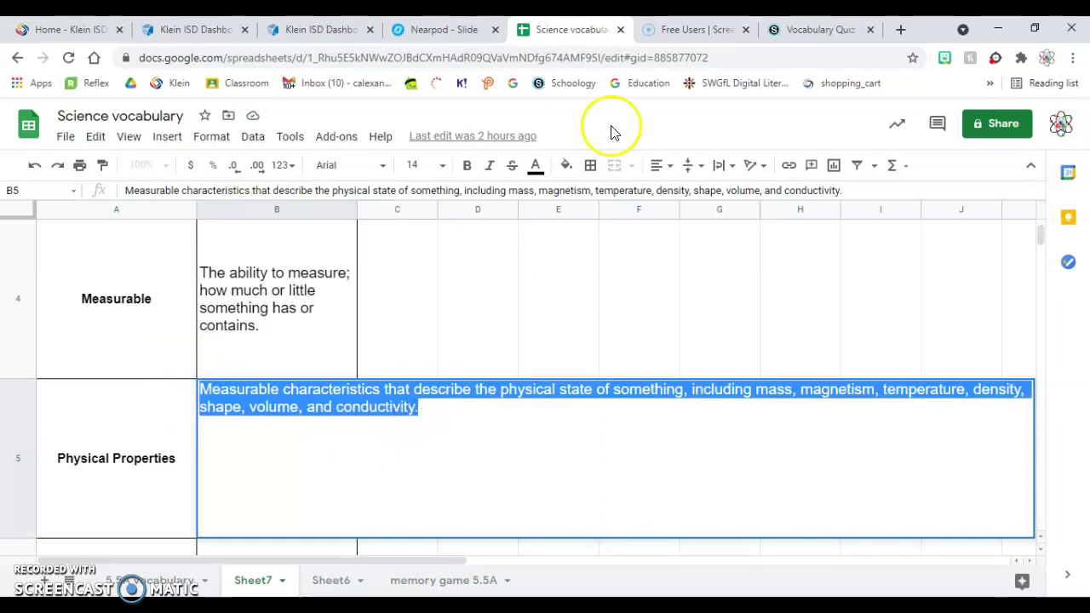
click(841, 30)
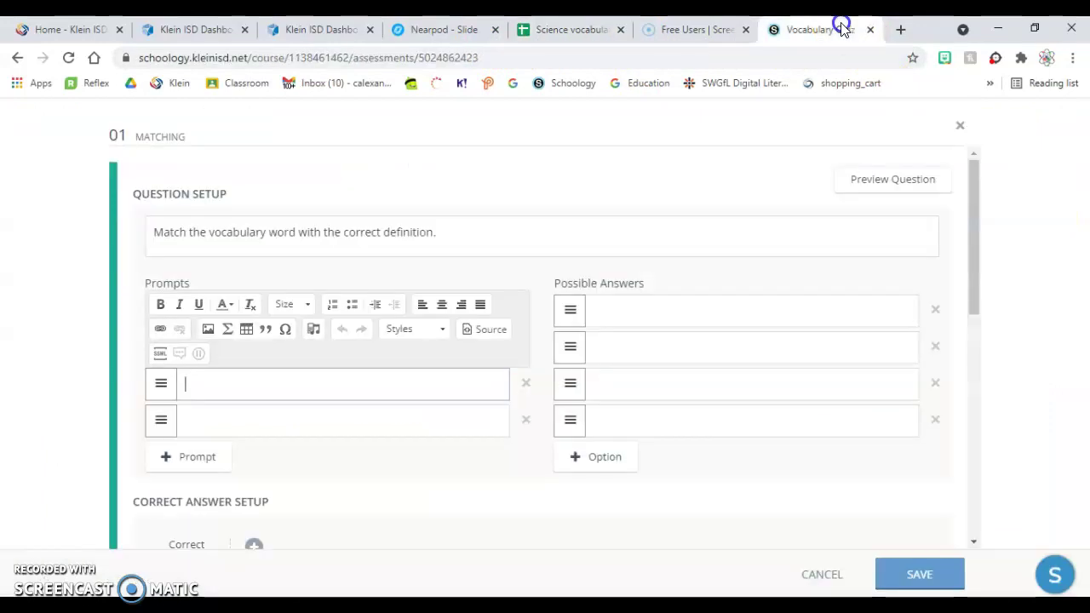
click(334, 388)
key(ctrl+v)
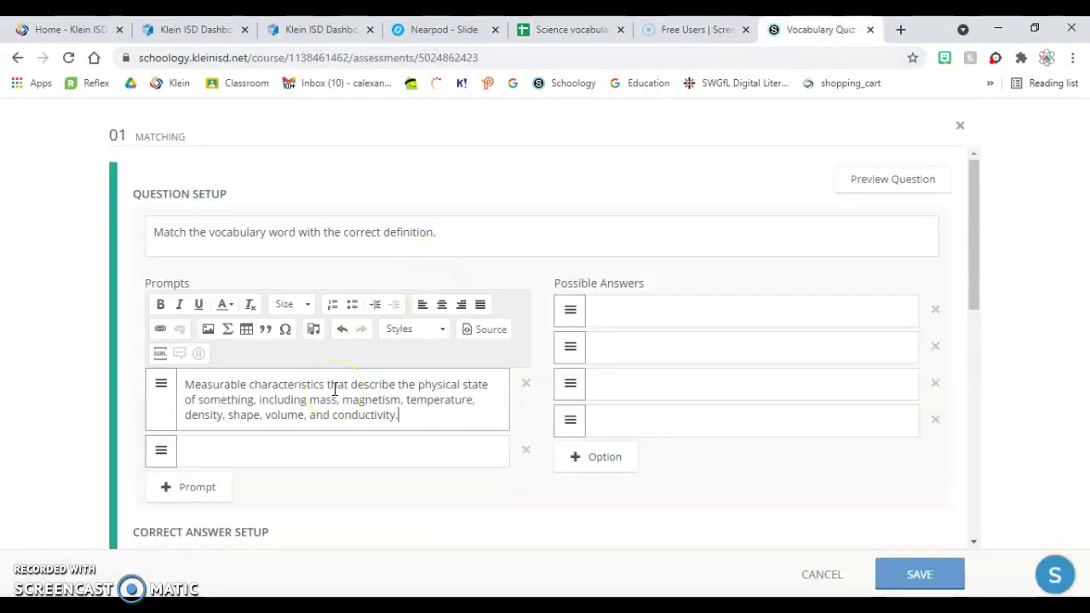
Copy the Magnetism definition, "The property of attraction to a magnet.", from the Science vocabulary spreadsheet into the fourth prompt.
click(243, 451)
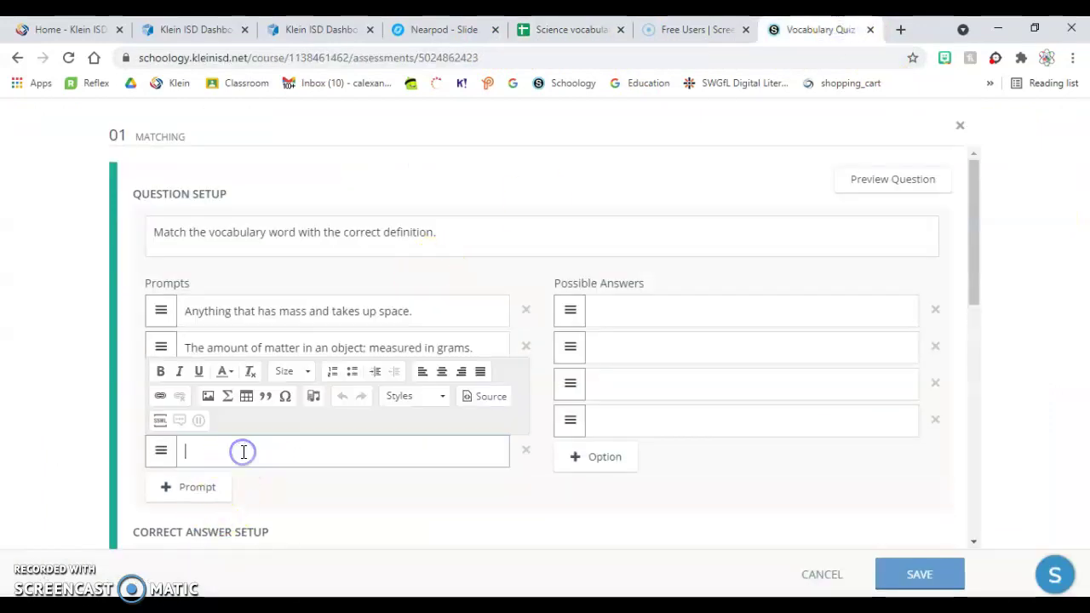
click(583, 36)
click(849, 307)
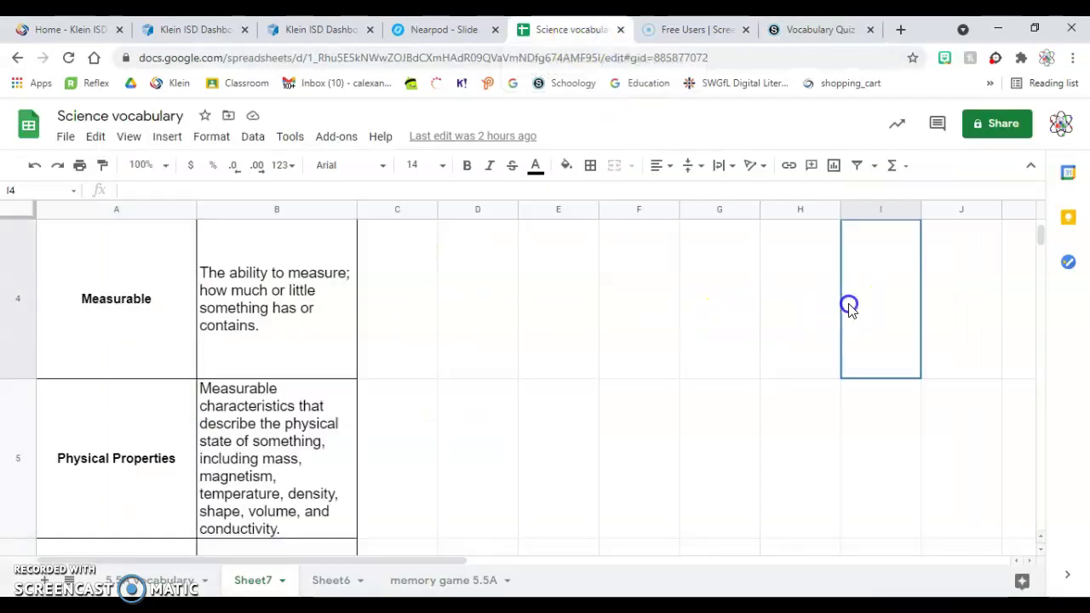
click(1042, 235)
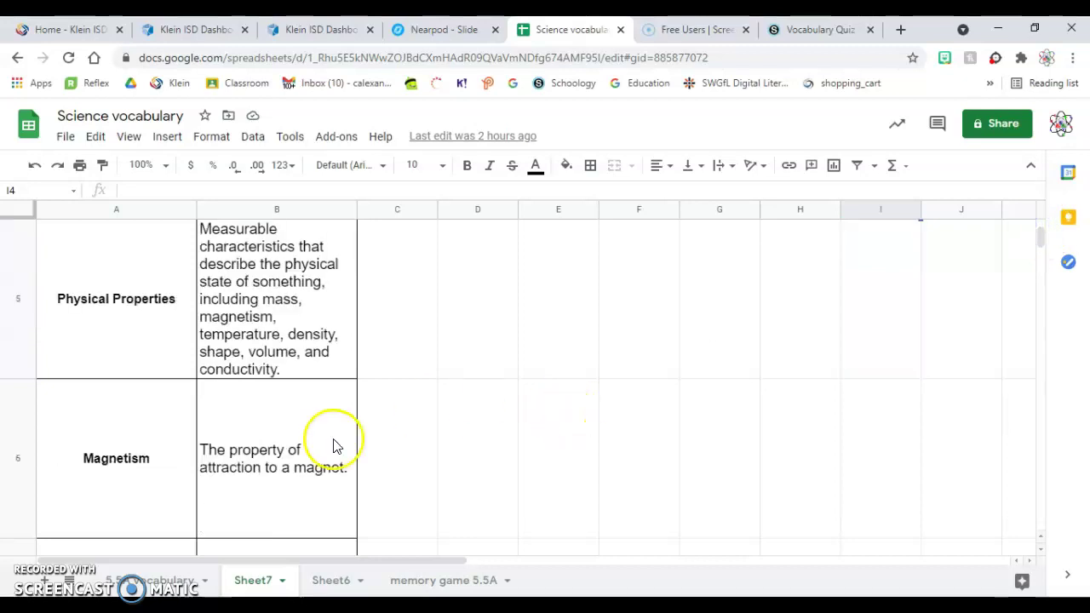
double_click(298, 452)
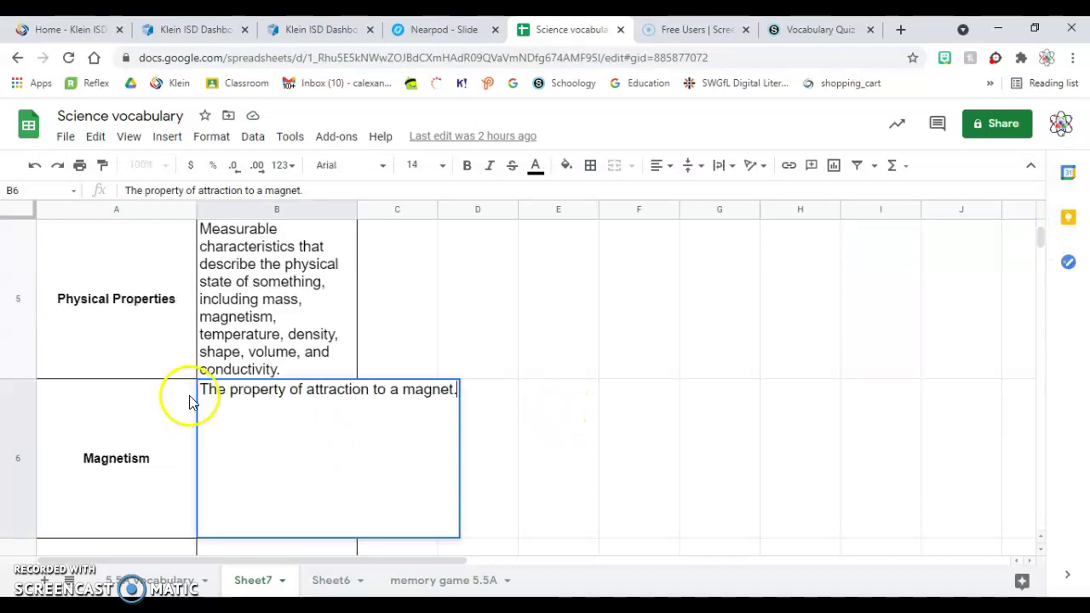
drag(203, 390, 447, 409)
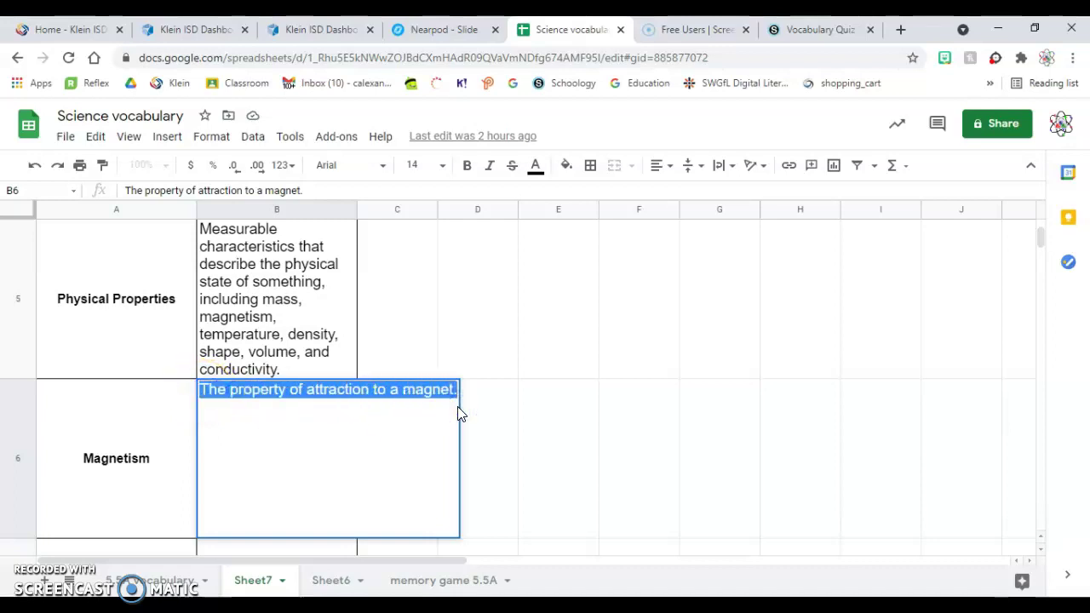
click(797, 31)
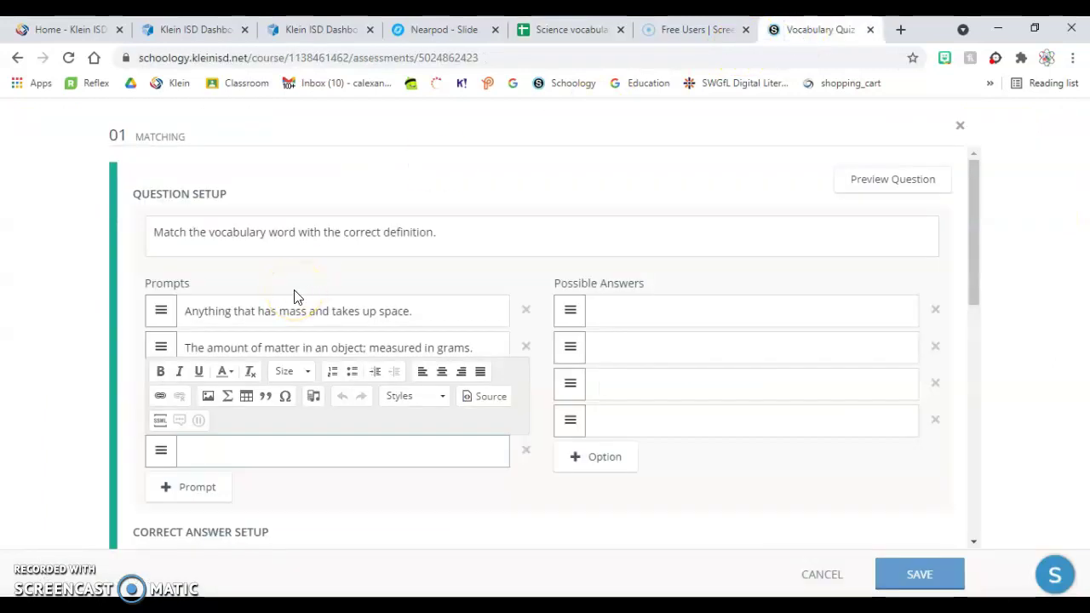
text(The property of attraction to a magnet.)
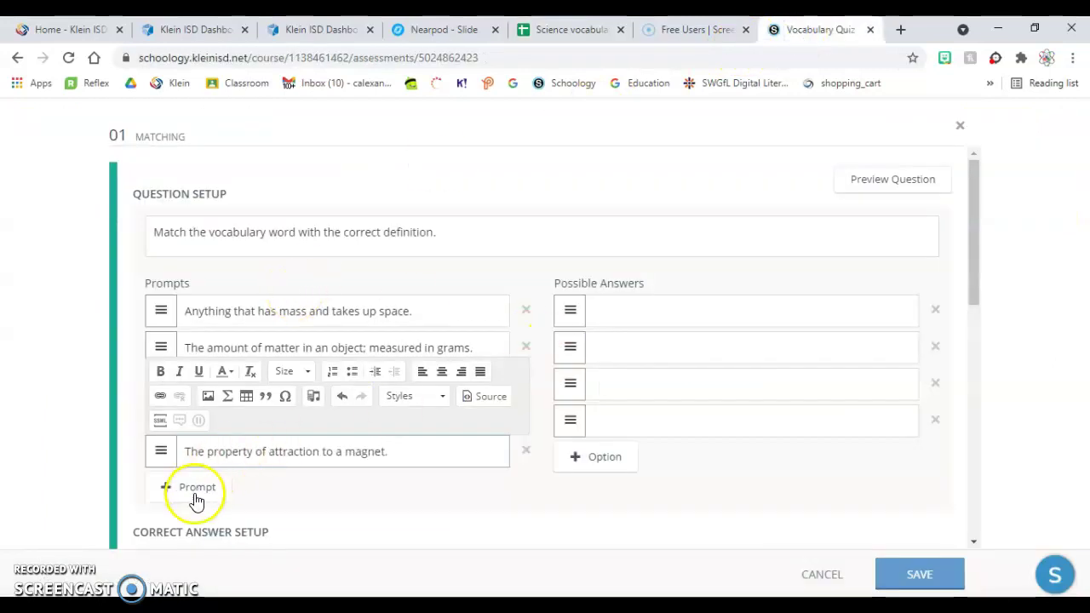
Enter the possible answers matter, mass, physical properties and magnetism, and reorder them as magnetism, physical properties, mass, matter.
click(655, 308)
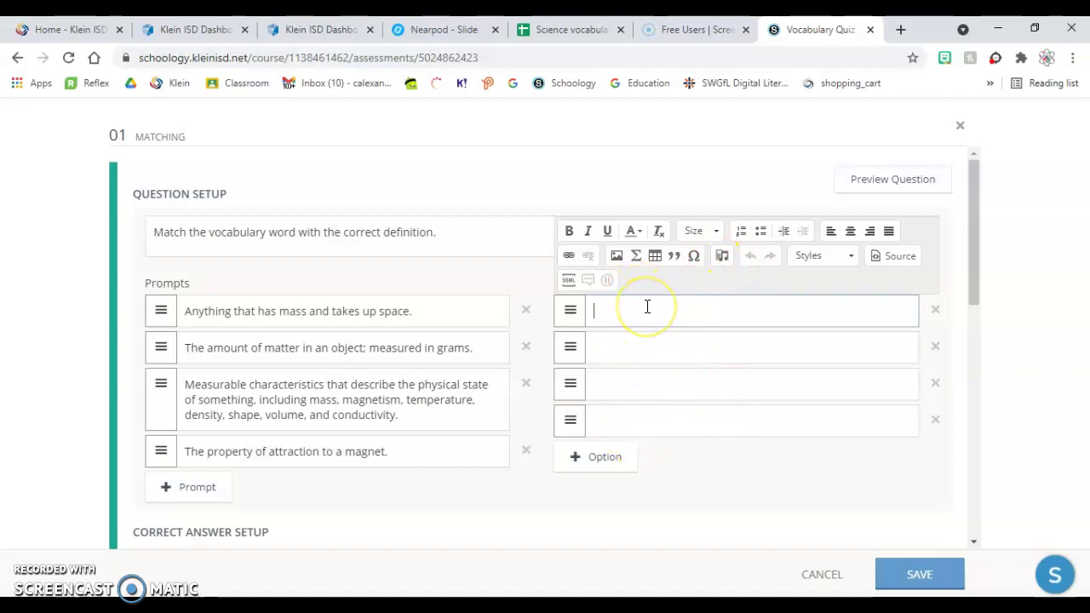
text(matter)
click(626, 359)
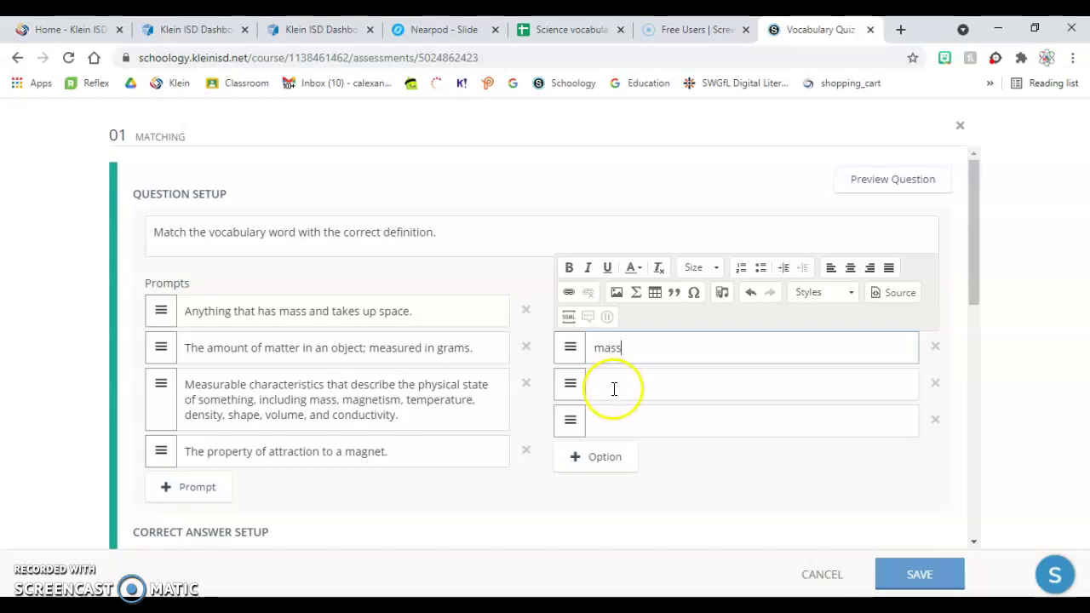
click(614, 388)
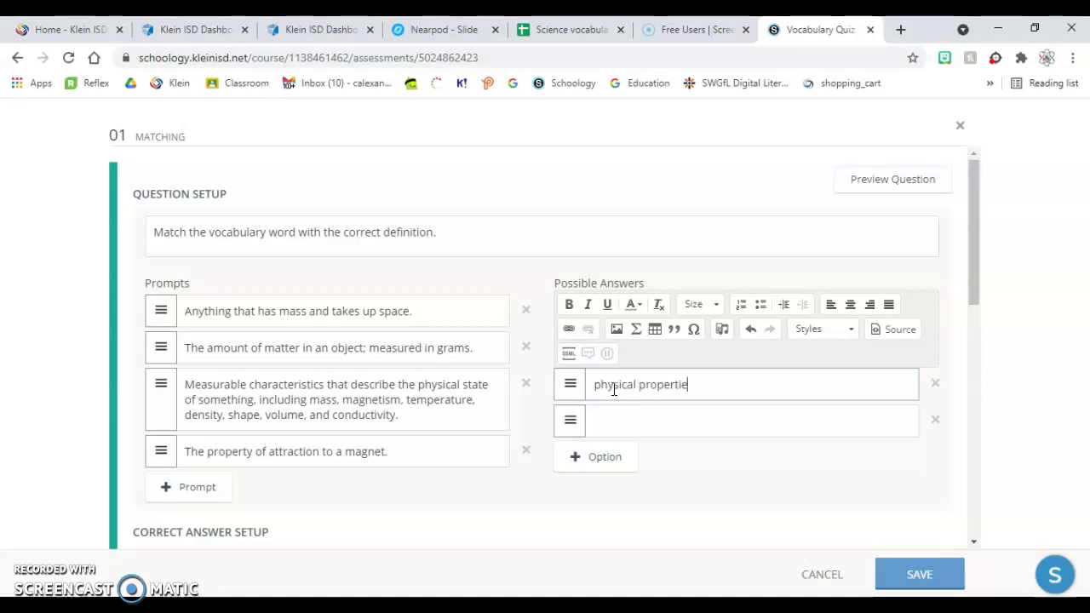
click(608, 416)
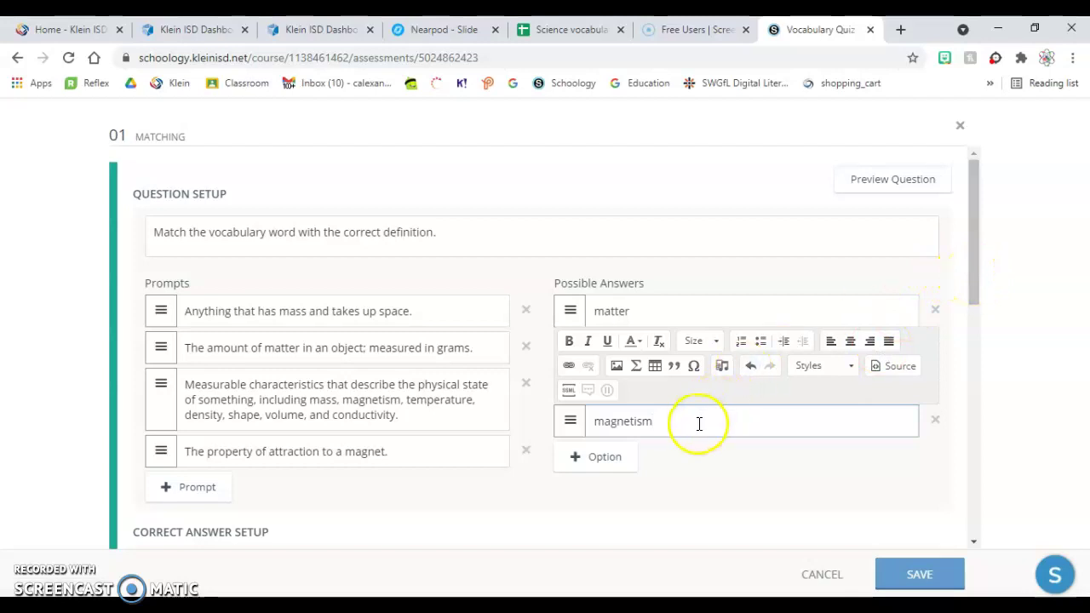
click(565, 418)
drag(565, 384, 567, 312)
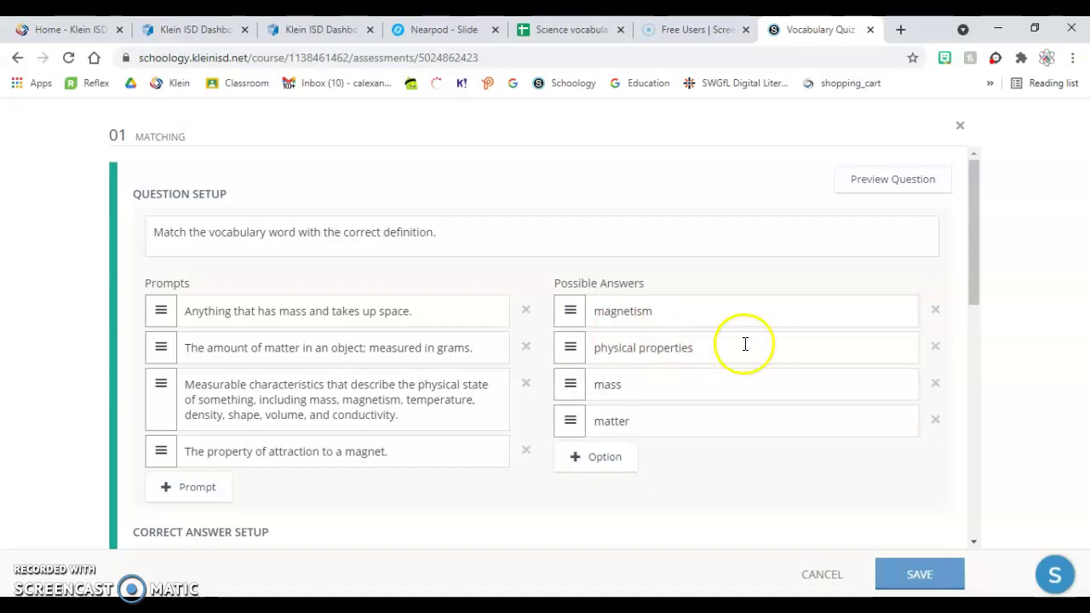
Set the correct answers: matter for the first definition, mass for the second, physical properties for the third, and magnetism for the fourth.
drag(971, 270, 971, 392)
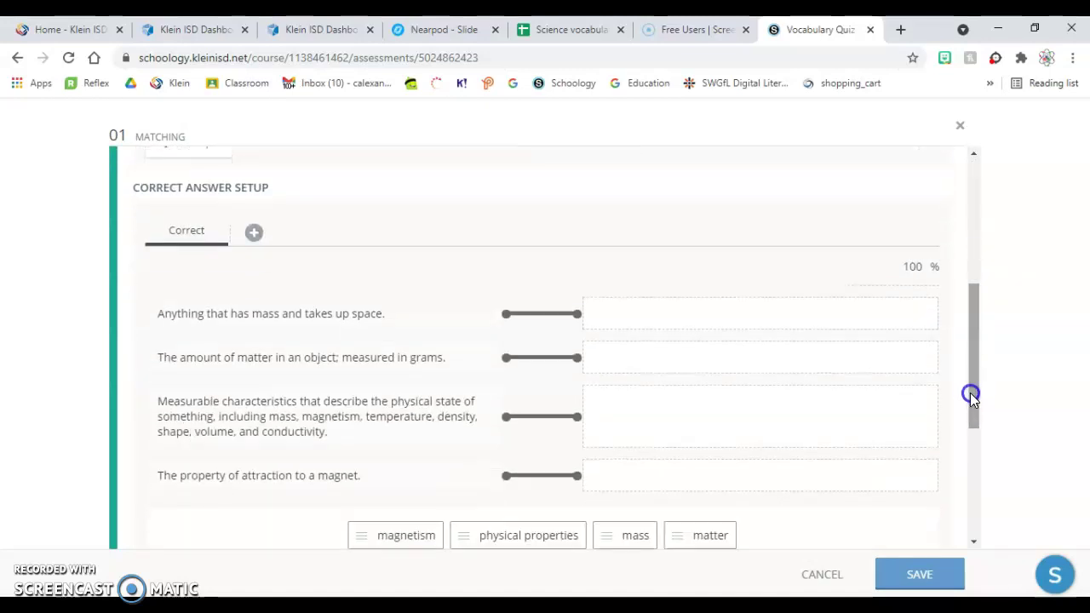
click(604, 322)
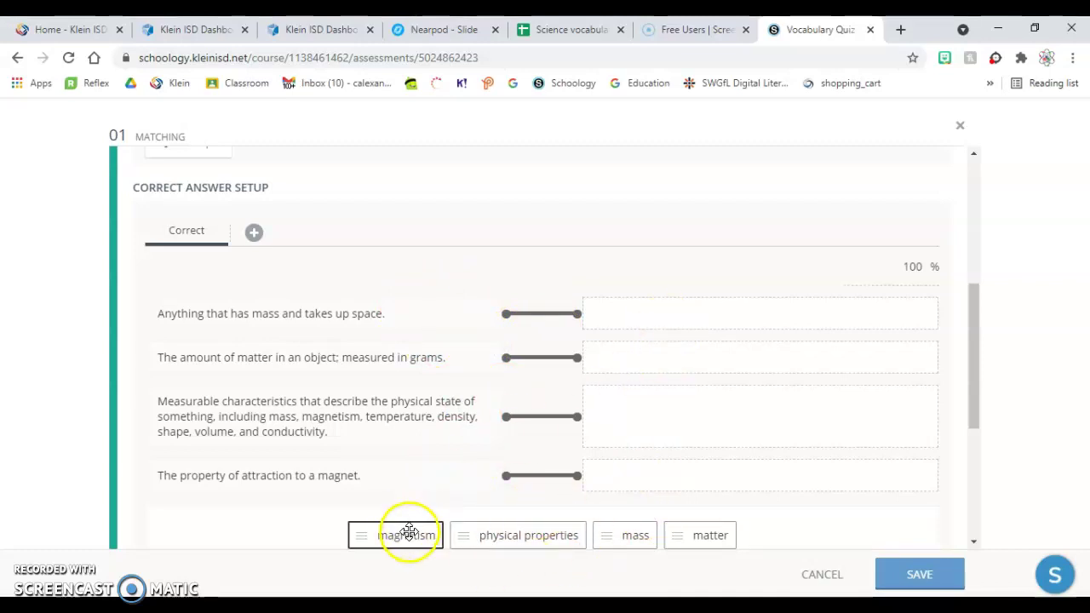
drag(408, 533, 574, 426)
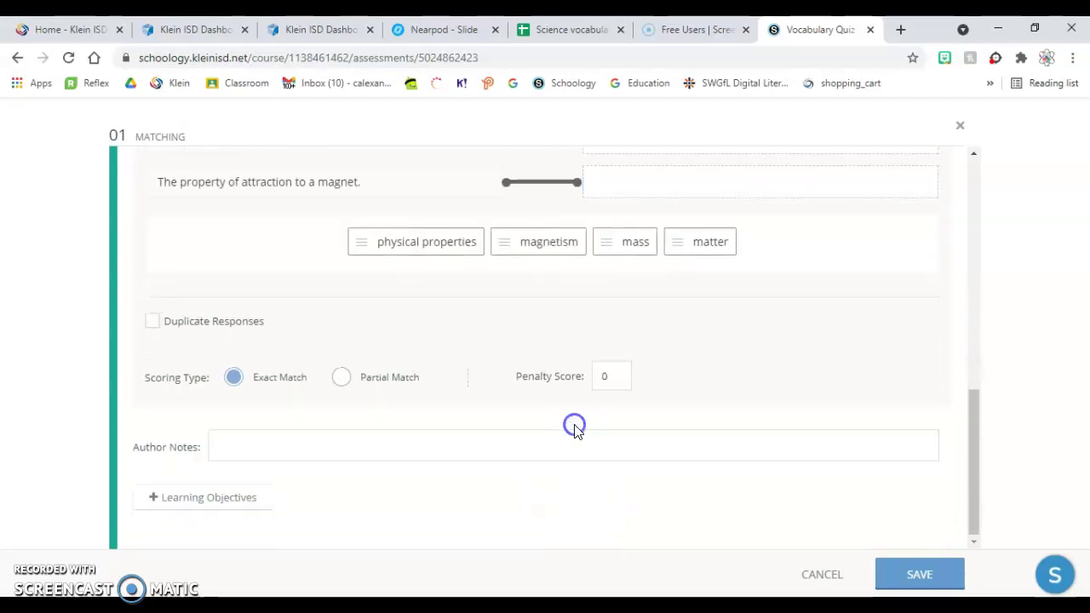
drag(440, 243, 654, 189)
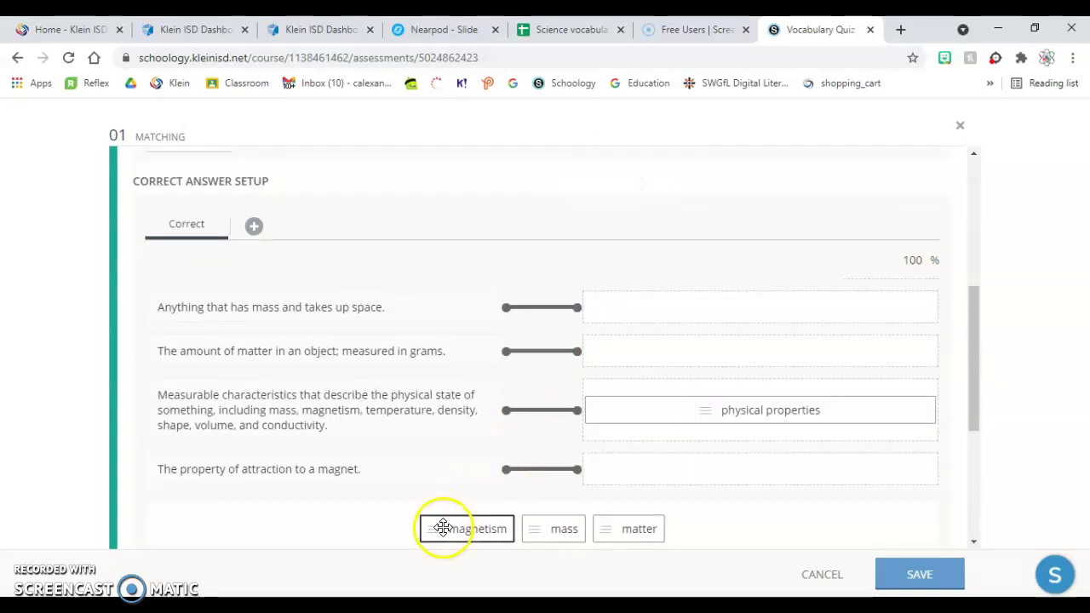
drag(494, 532, 664, 365)
drag(485, 431, 641, 256)
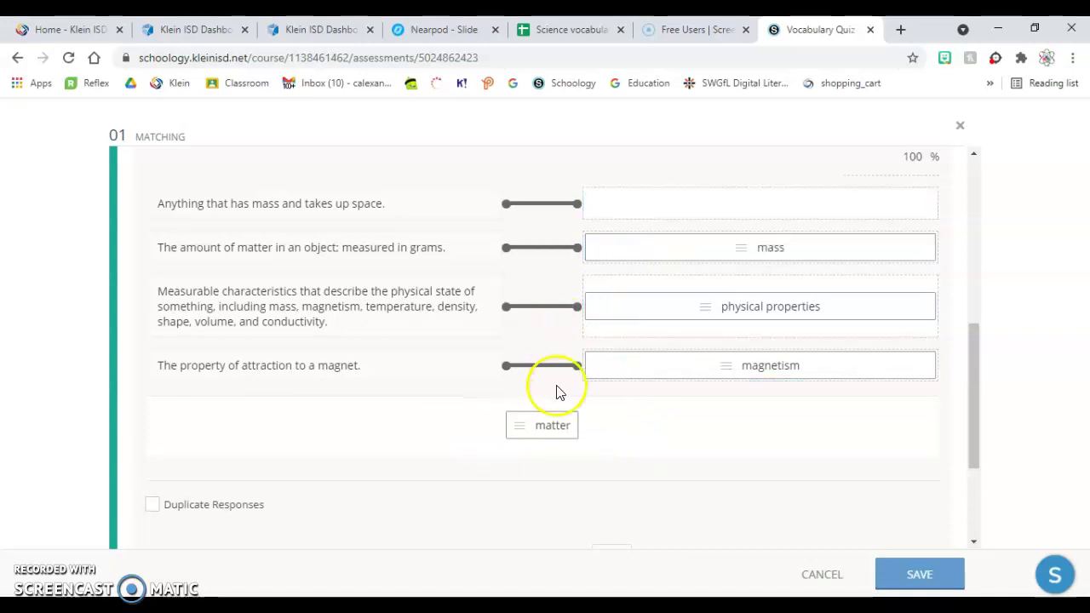
drag(530, 426, 667, 209)
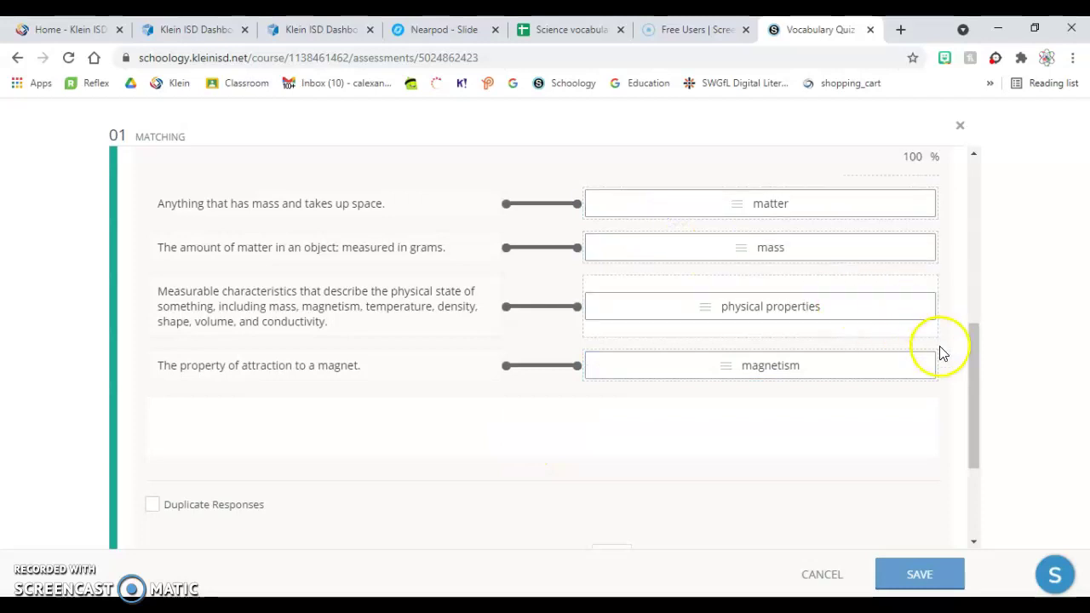
Save the matching question with the scoring type left at Exact Match.
click(977, 358)
drag(978, 358, 976, 435)
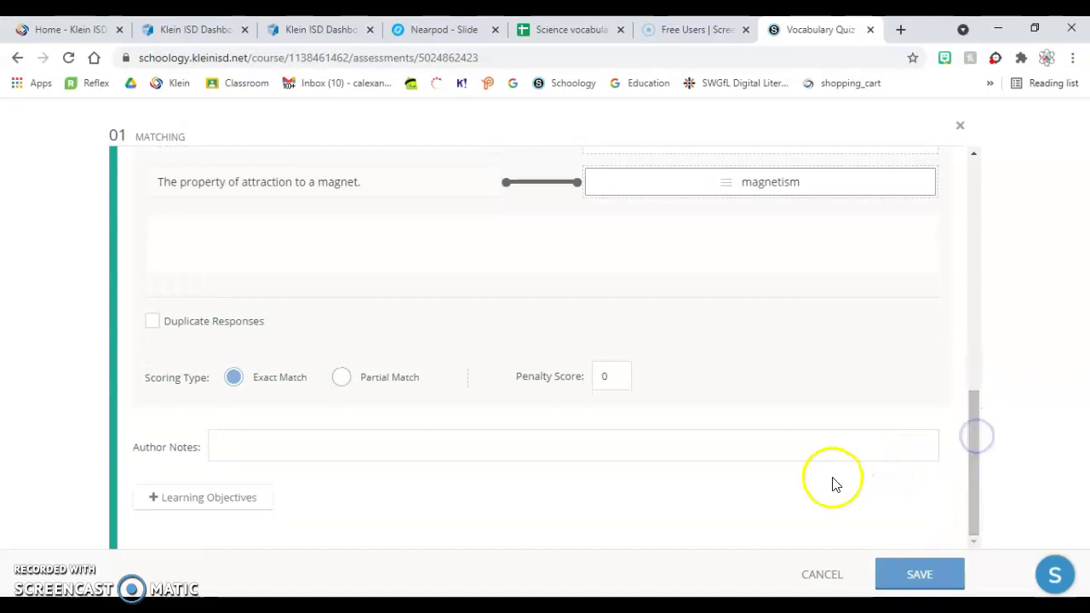
click(916, 577)
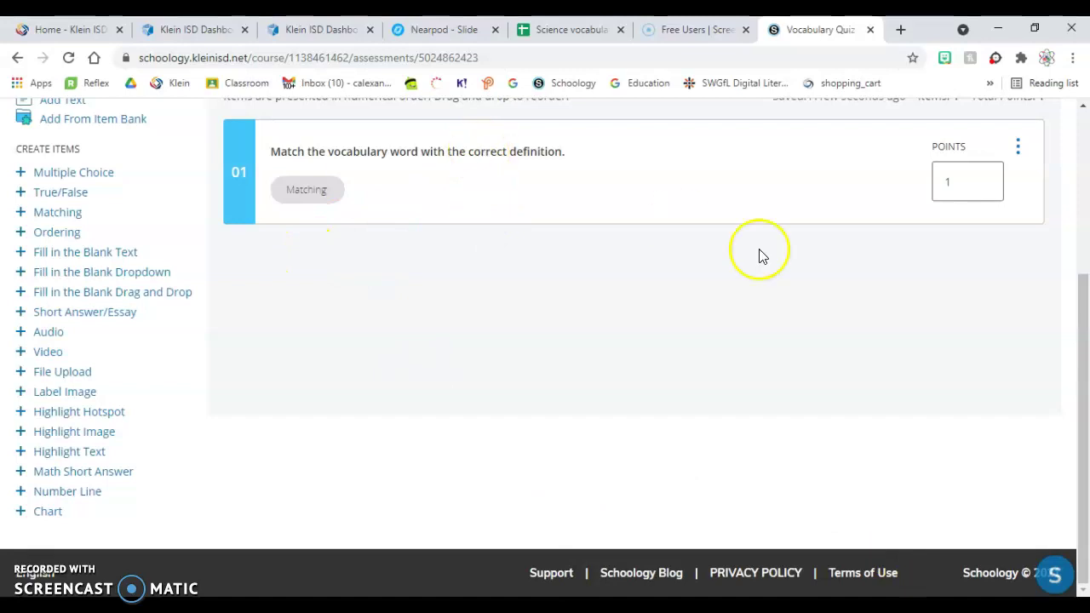
Preview Vocabulary Quiz 1 as a student and start a new attempt.
drag(1078, 304, 1051, 171)
click(783, 196)
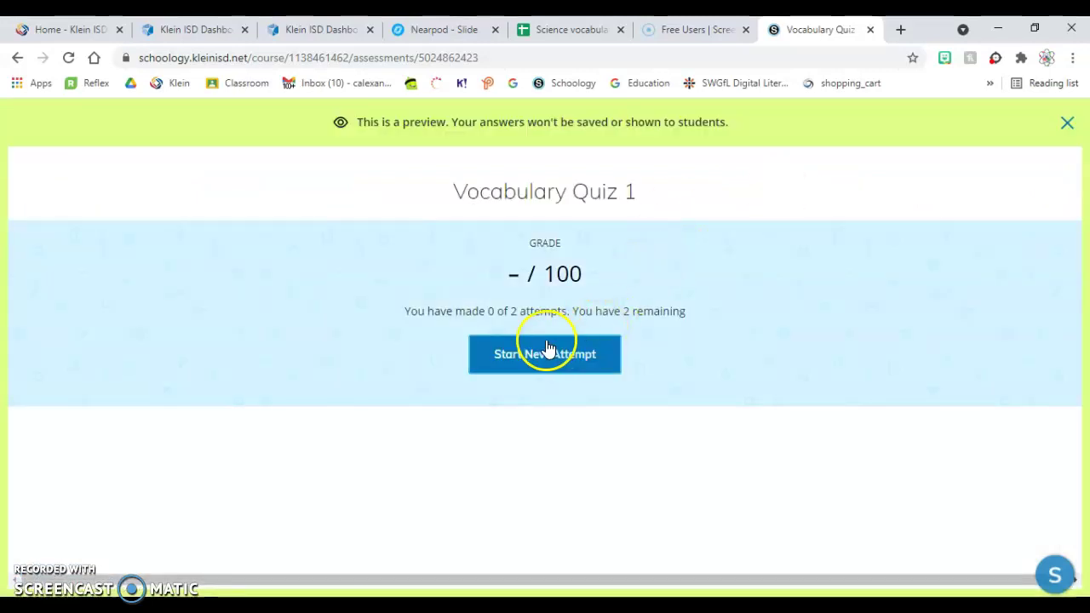
click(543, 354)
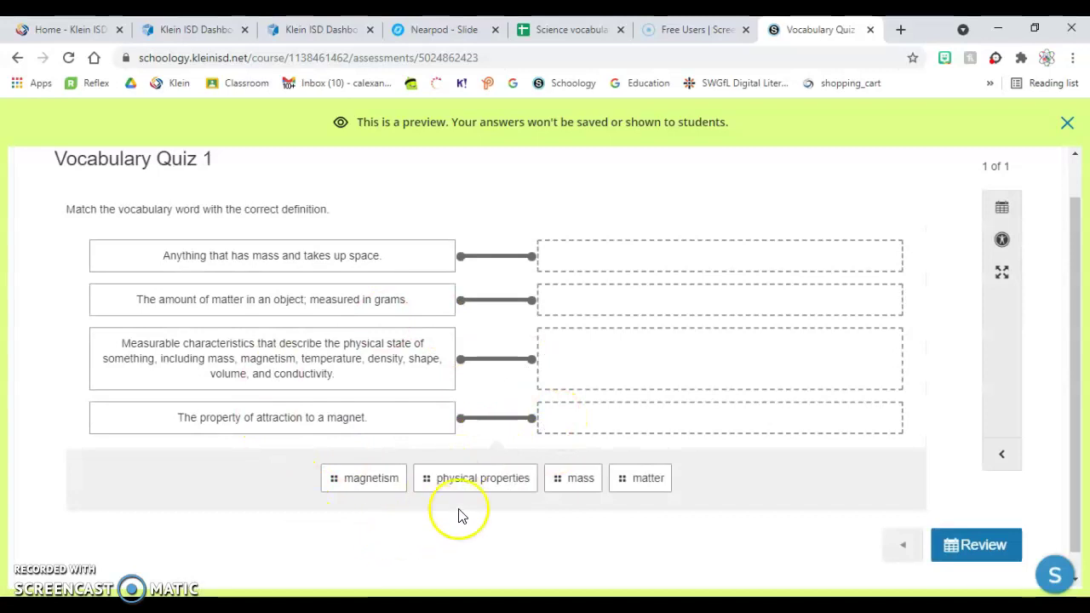
In the preview attempt, match physical properties, magnetism, mass and matter to their definitions, and open the answer review.
drag(488, 481, 645, 375)
drag(426, 479, 628, 419)
drag(464, 479, 647, 308)
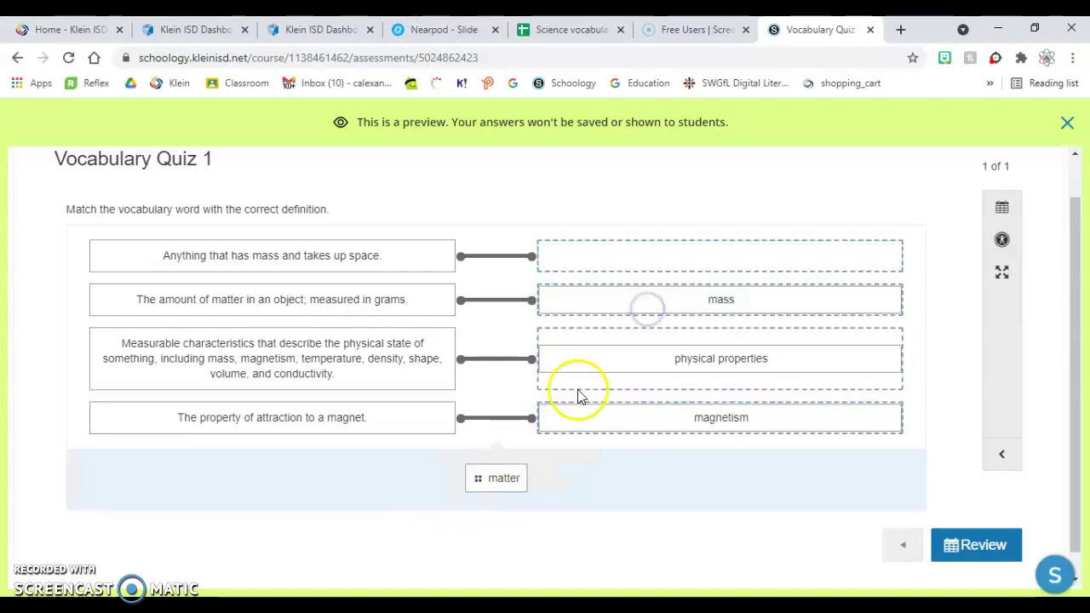
drag(492, 481, 640, 264)
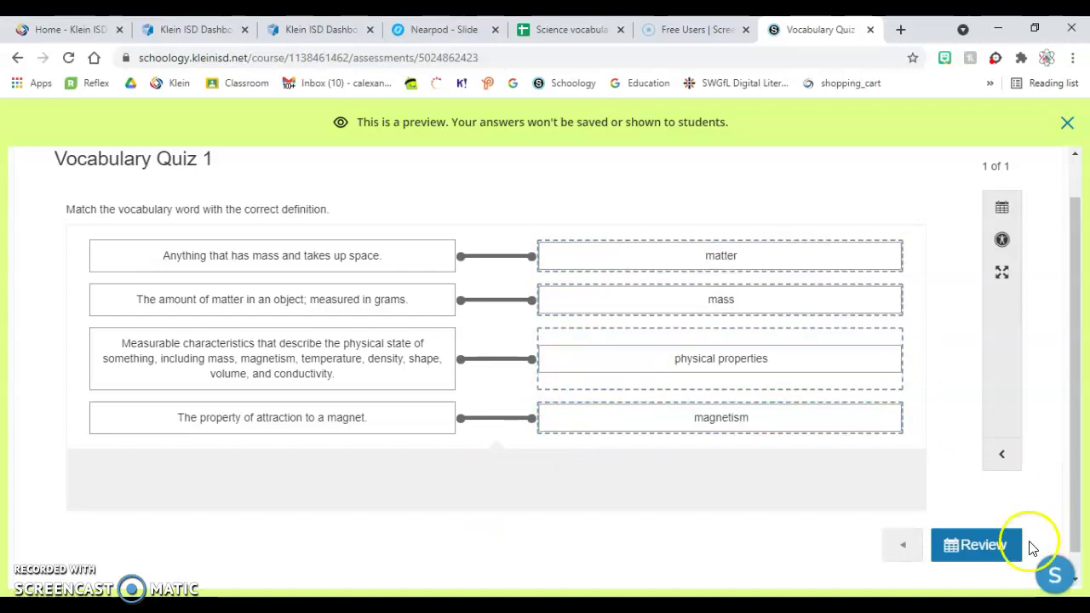
click(969, 549)
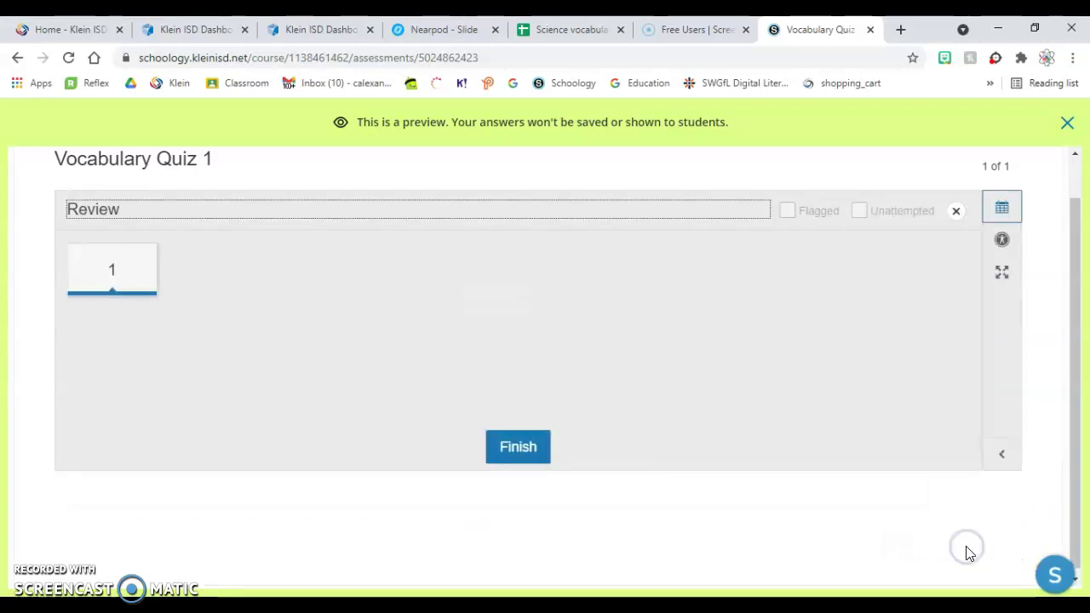